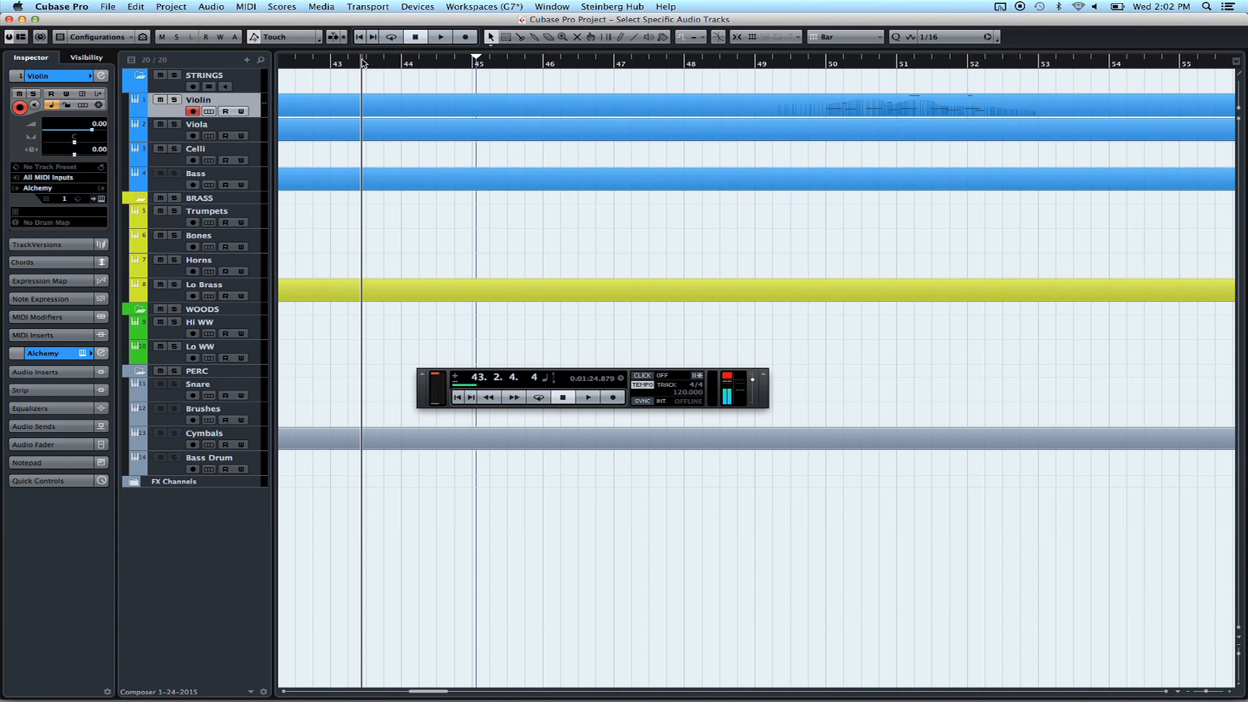
Place the project cursor in bar 51, open the Violin part in the Key Editor, then close it
left_click(943, 63)
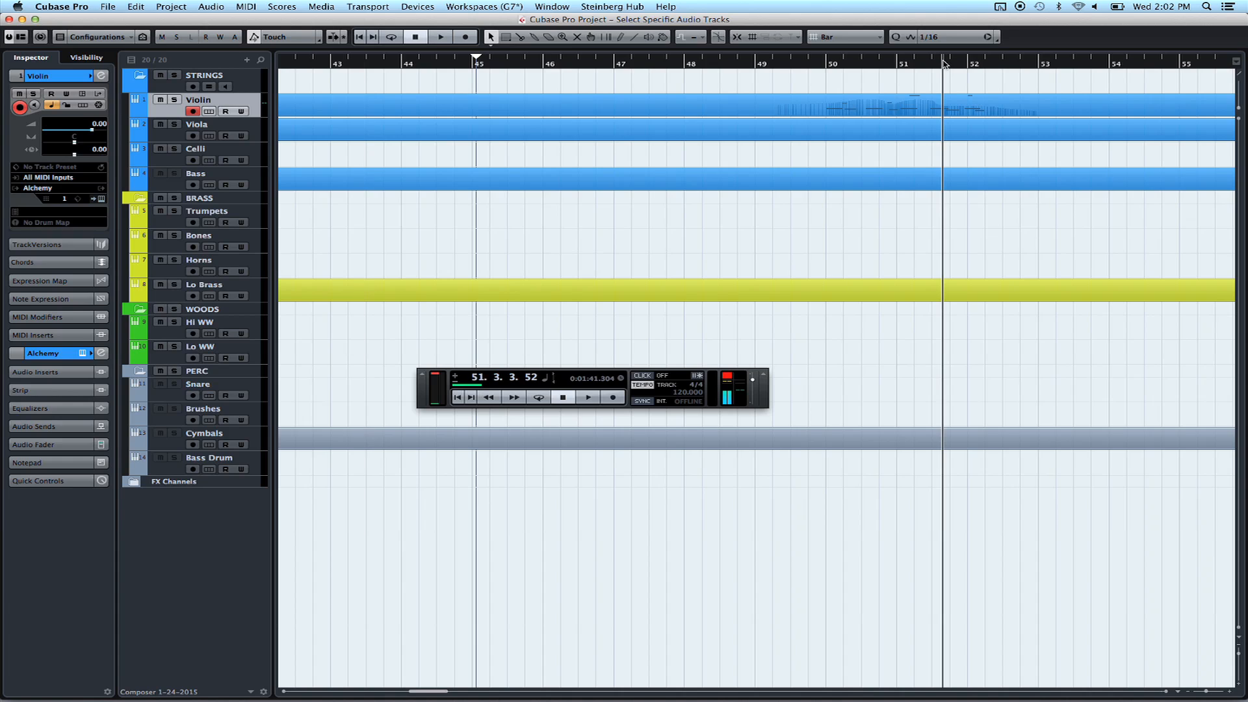
key("Return")
key("KP_Subtract")
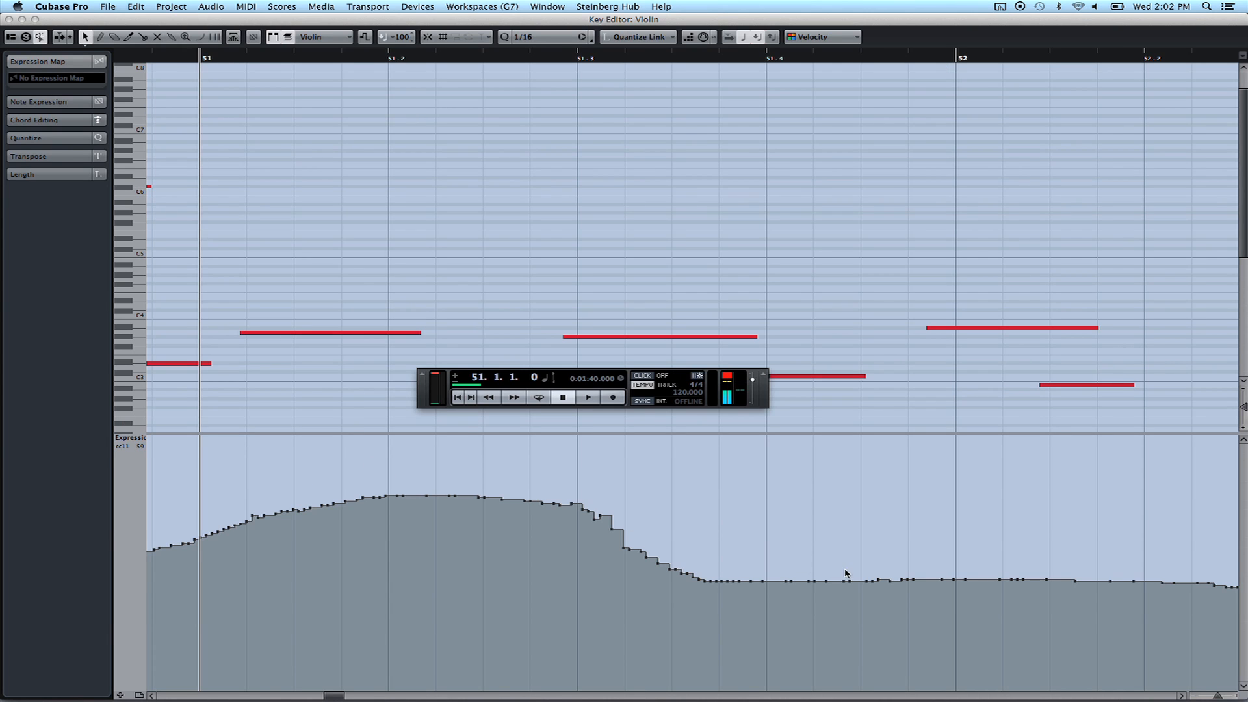
key("Return")
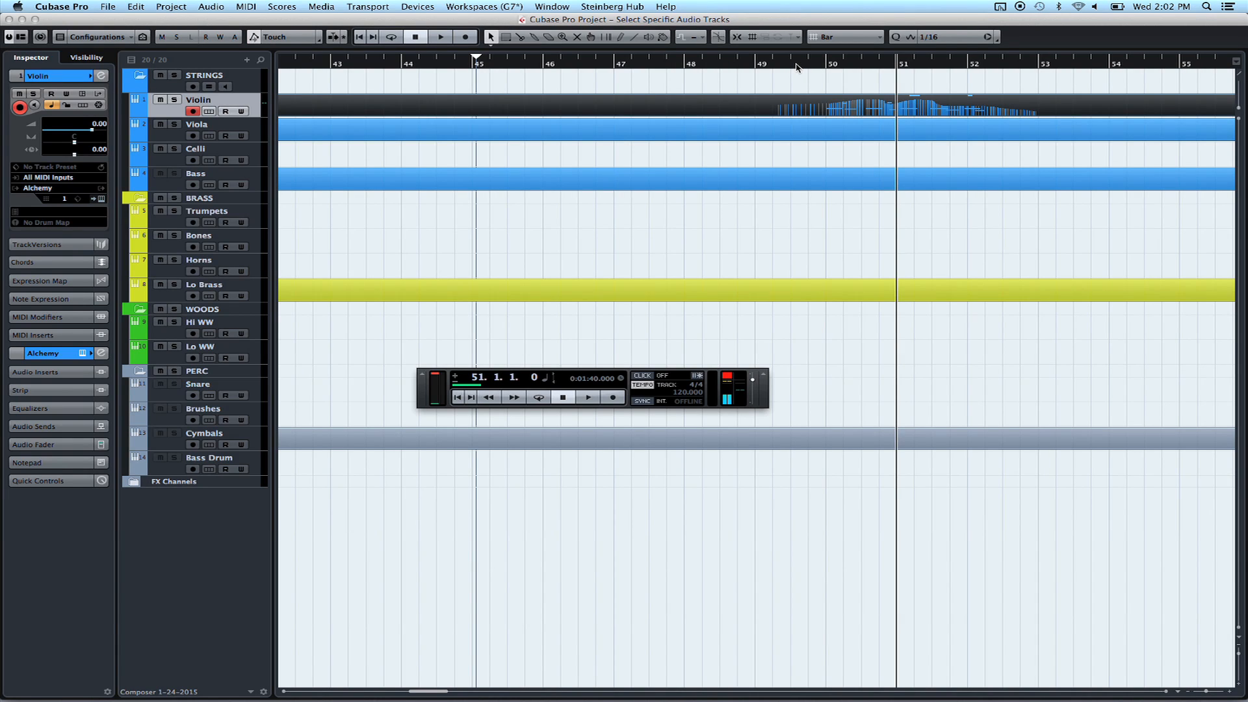
Open BetterTouchTool's preferences from the menu-bar icon and move the window higher
left_click(1003, 8)
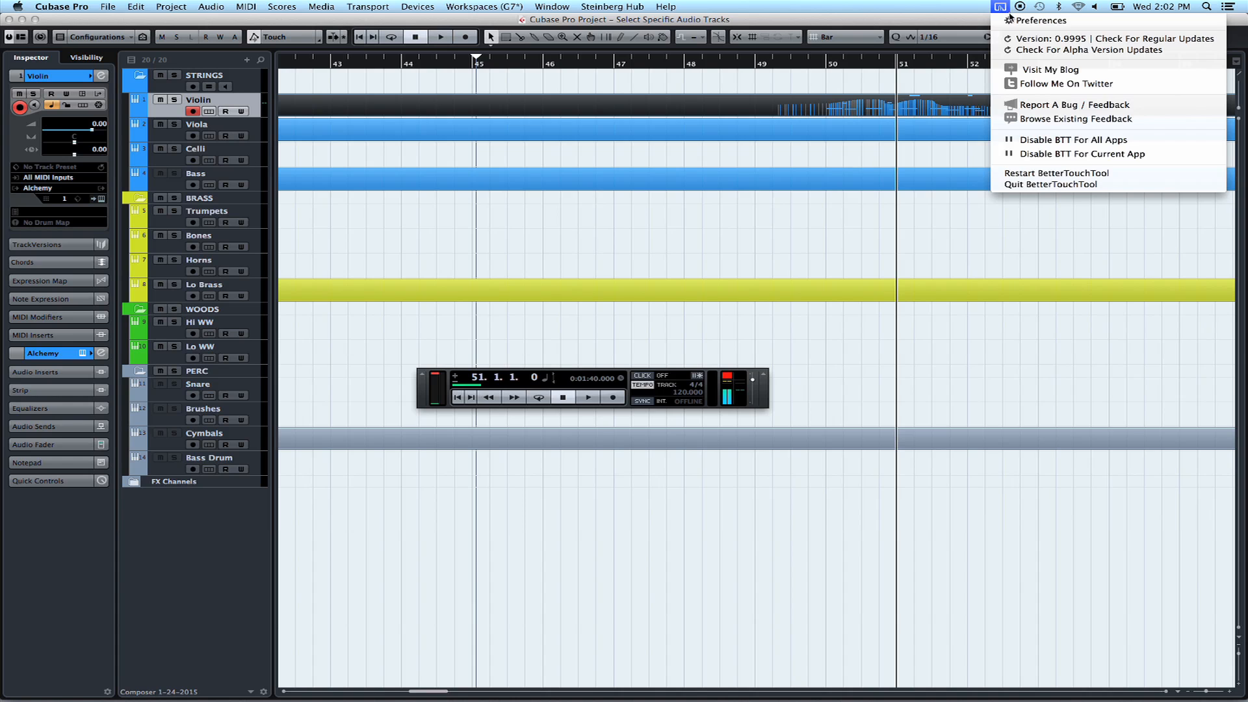
left_click(1013, 23)
left_click_drag(727, 105, 715, 128)
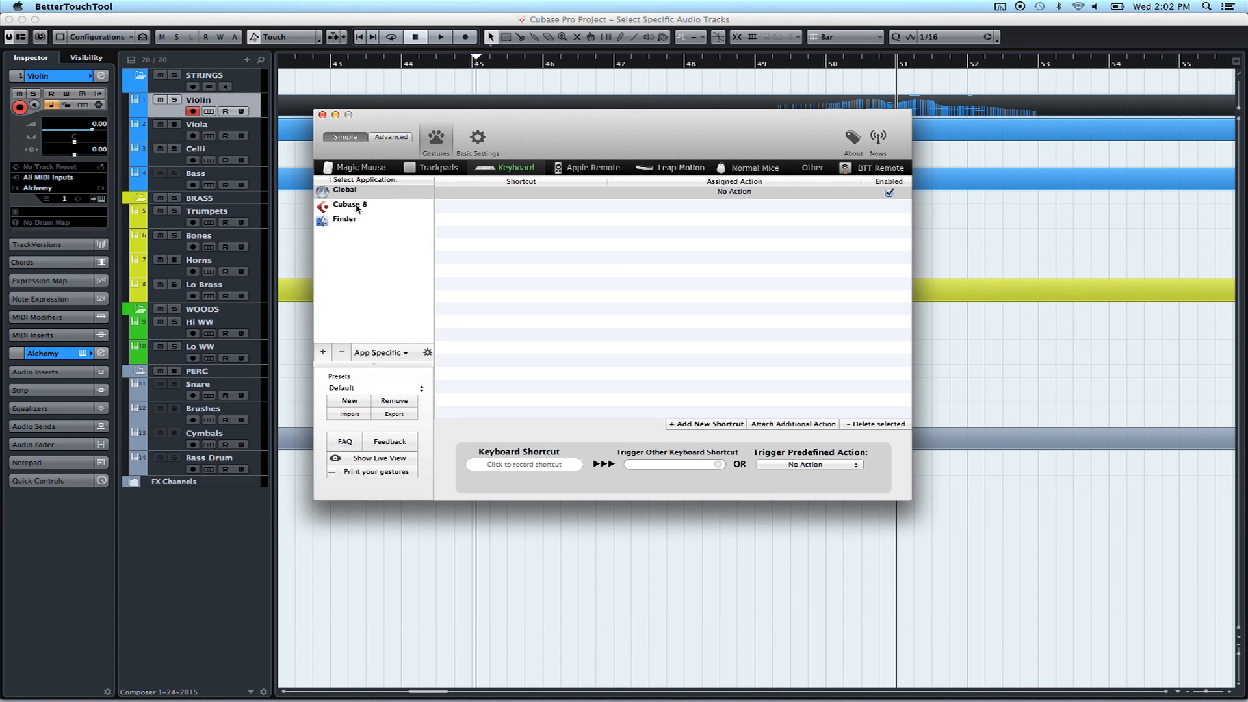
Cancel adding a new application and select Cubase 8 to show its keyboard shortcuts
left_click(323, 352)
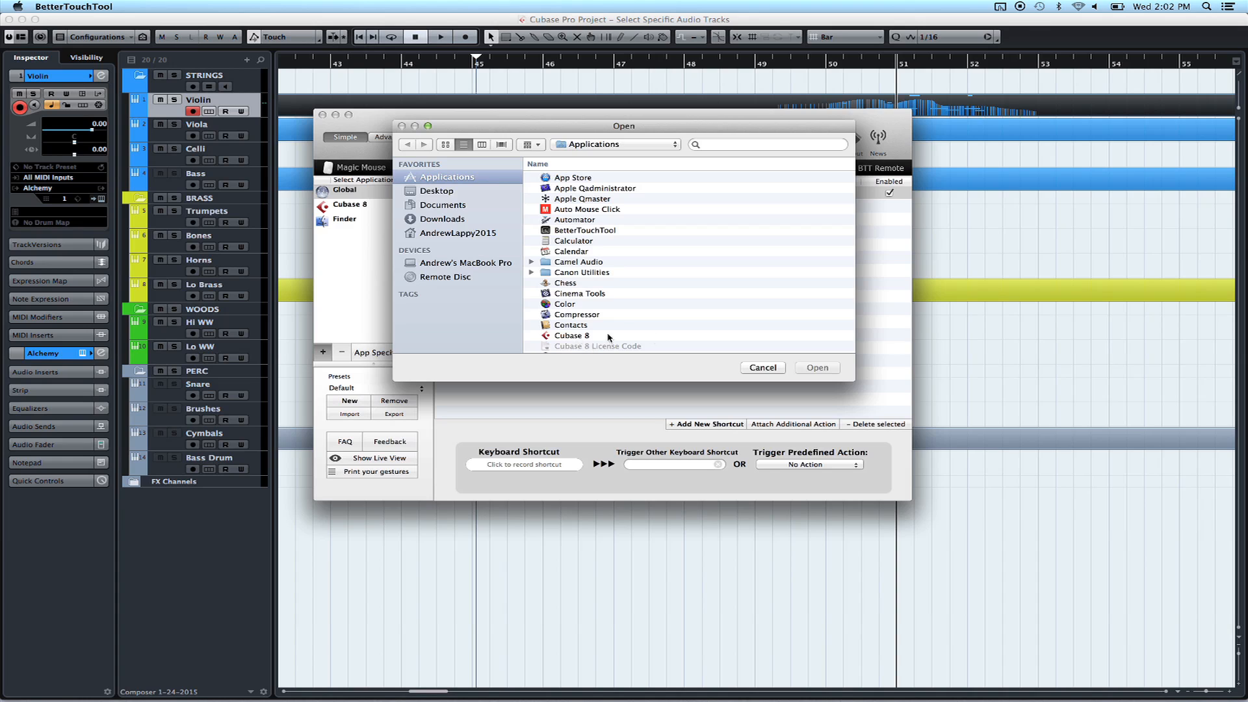
left_click(754, 367)
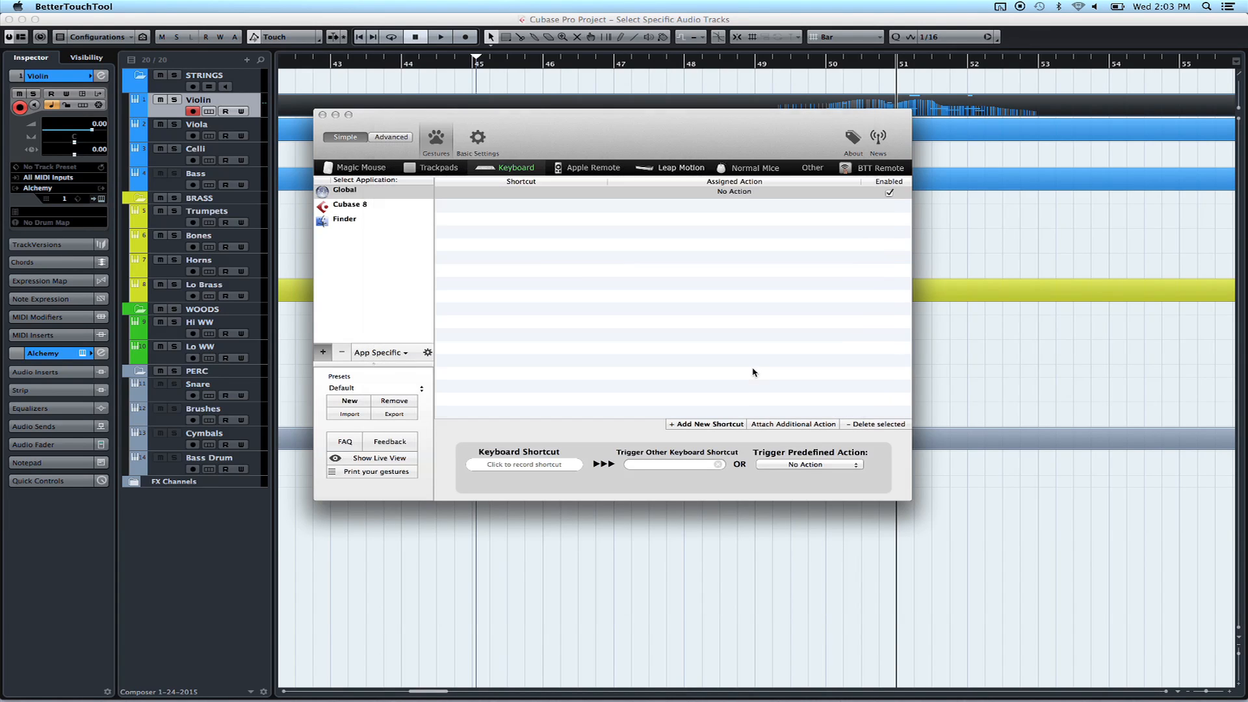
left_click(349, 207)
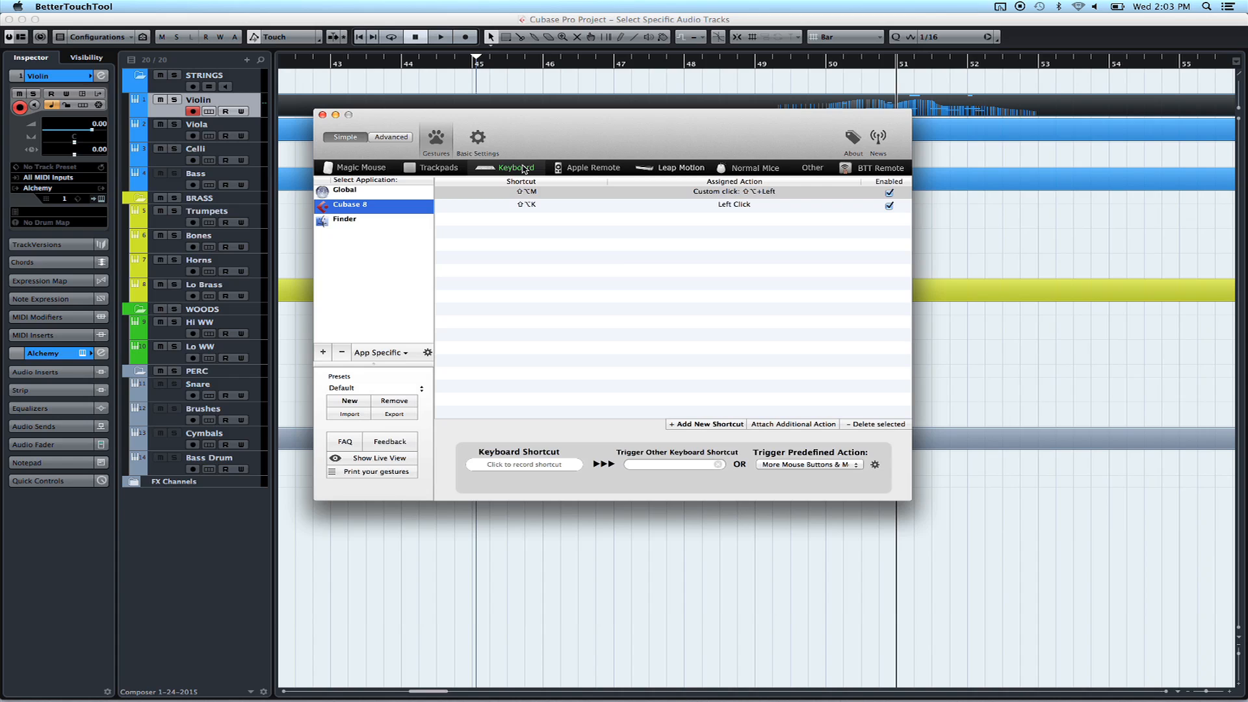
Keep Left Click as the predefined action of the Cubase 8 ⇧⌥K shortcut and close BetterTouchTool
left_click(528, 208)
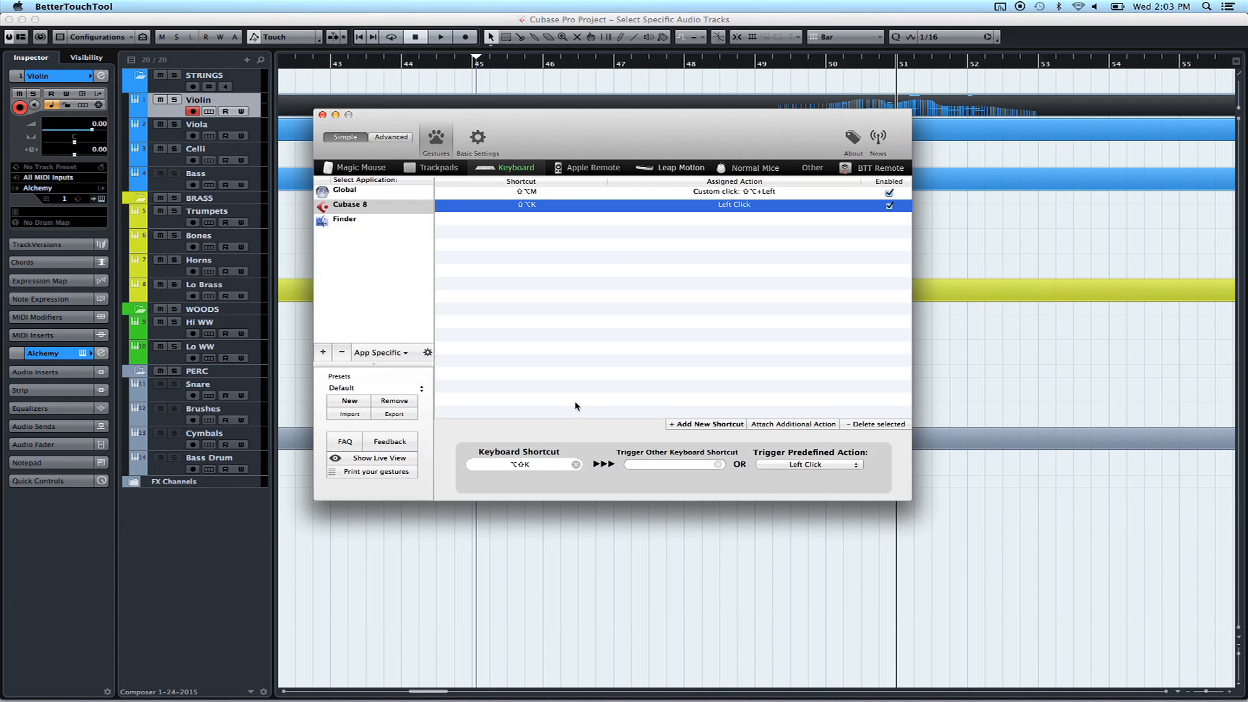
left_click(839, 464)
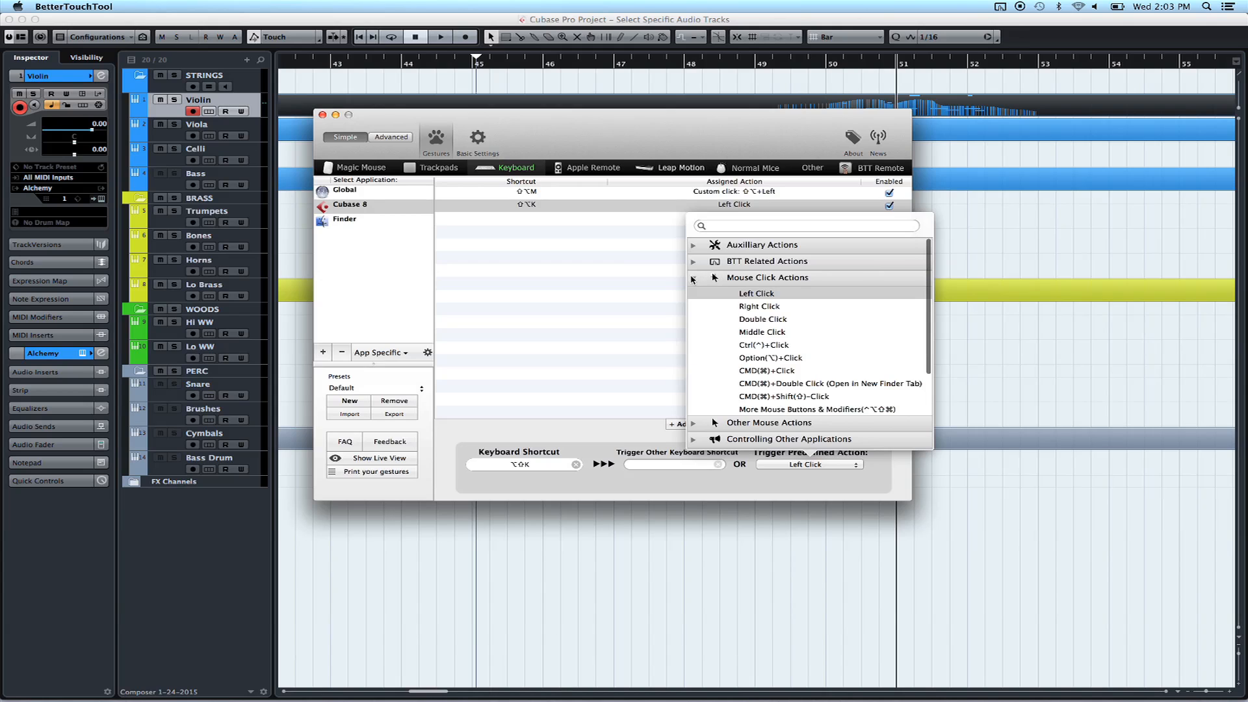
left_click(756, 294)
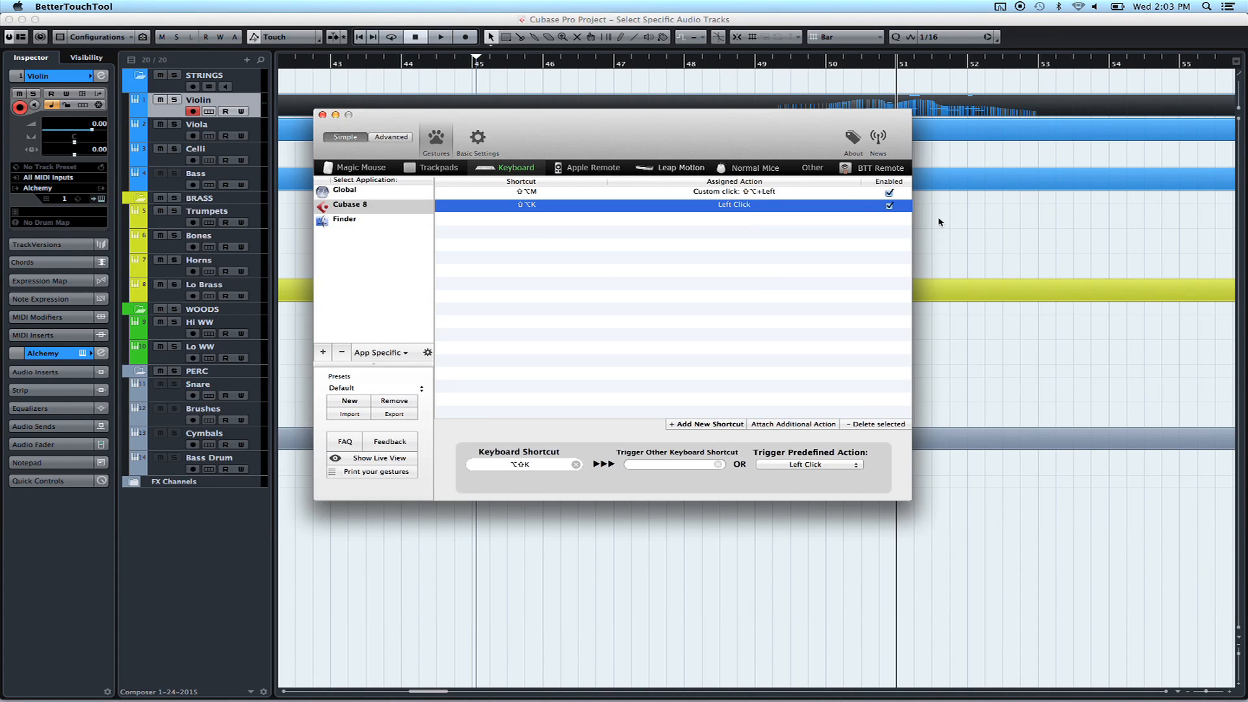
left_click(323, 114)
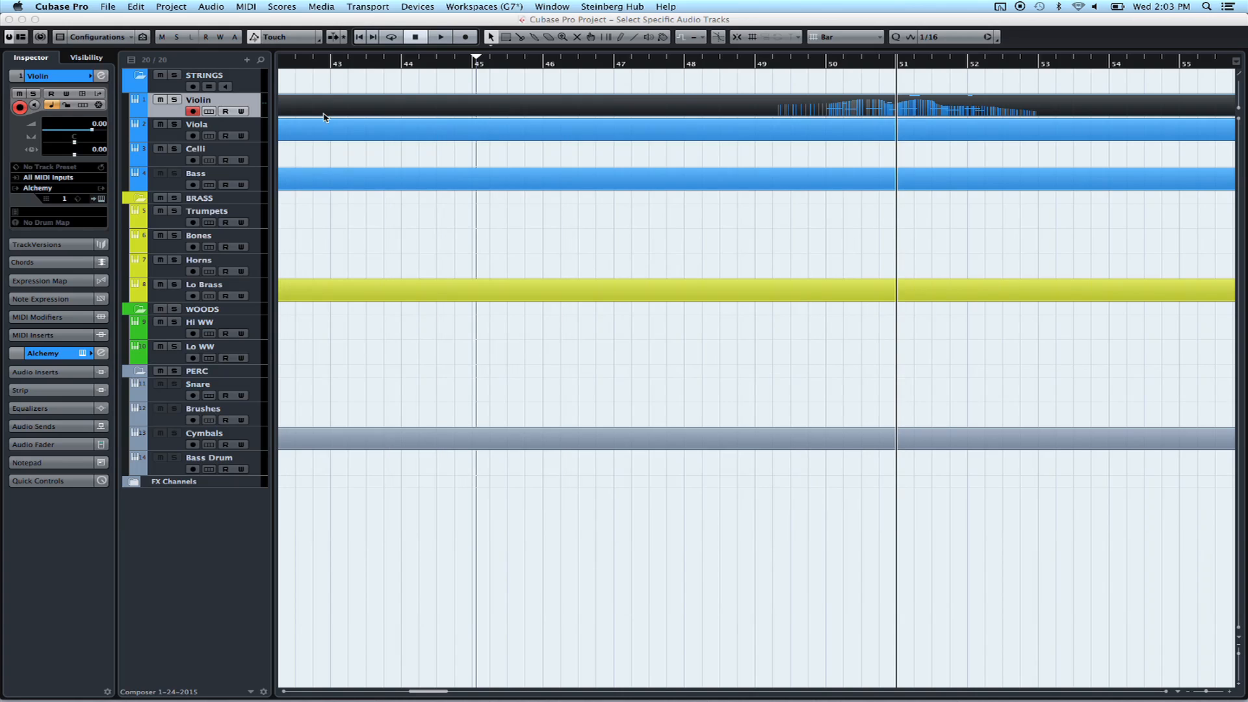
Open the Violin part in the Key Editor, set the cursor to 50.3.2, and zoom out
left_click(889, 110)
double_click(890, 110)
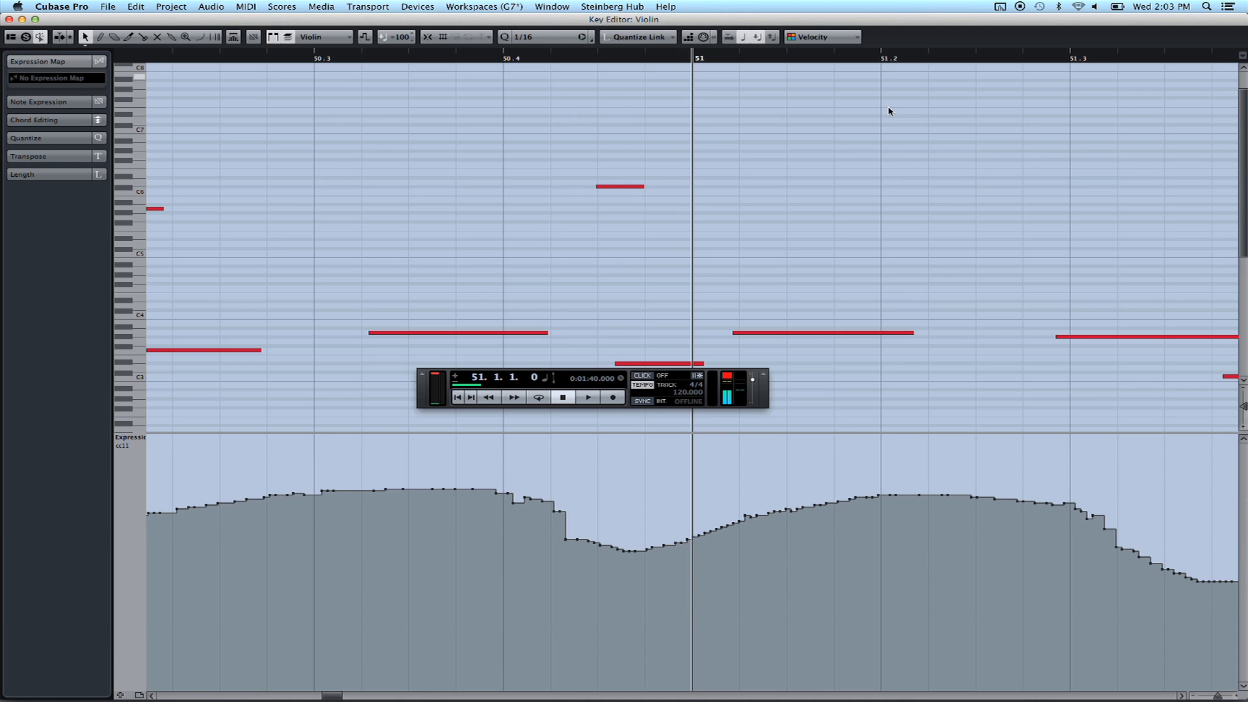
left_click(362, 60)
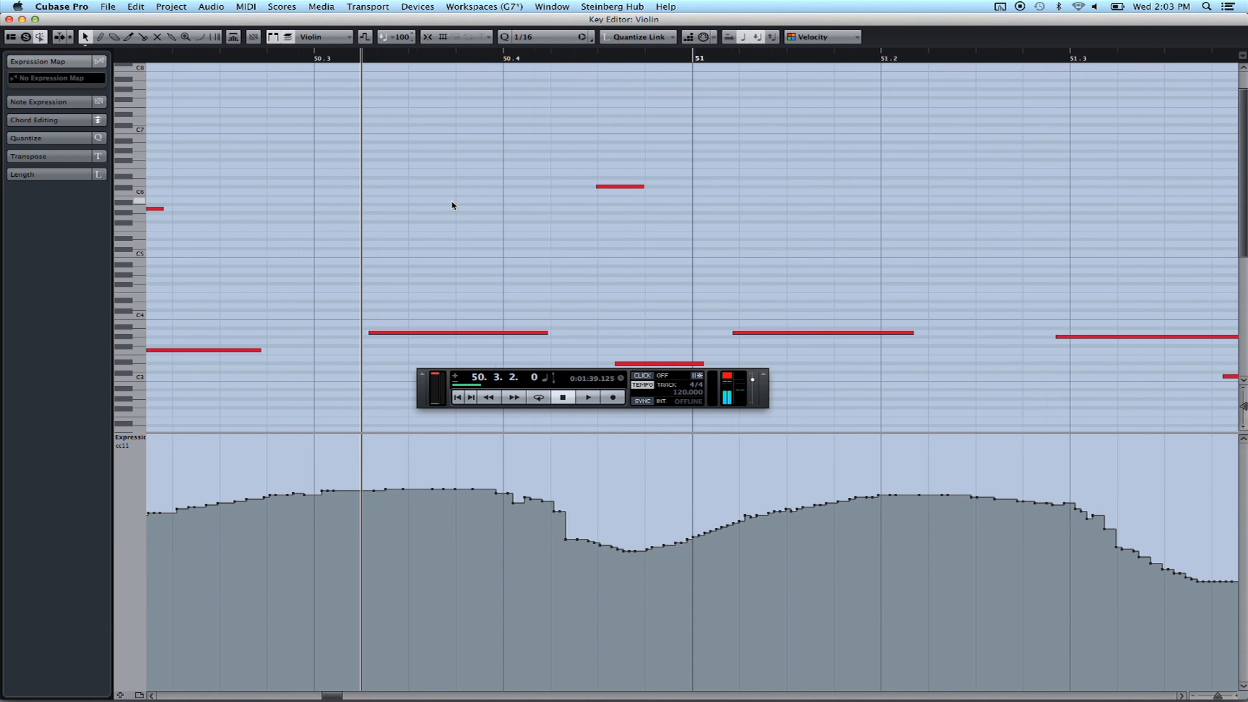
scroll(453, 206, "left", 5)
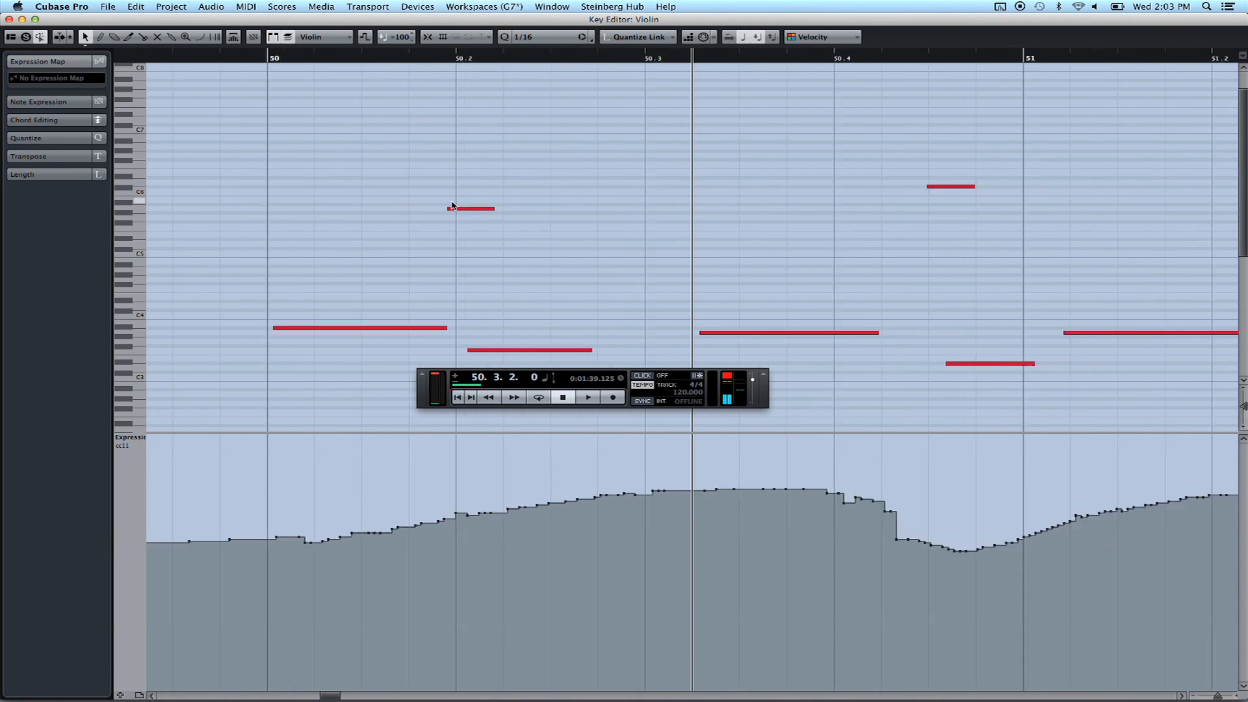
key("g")
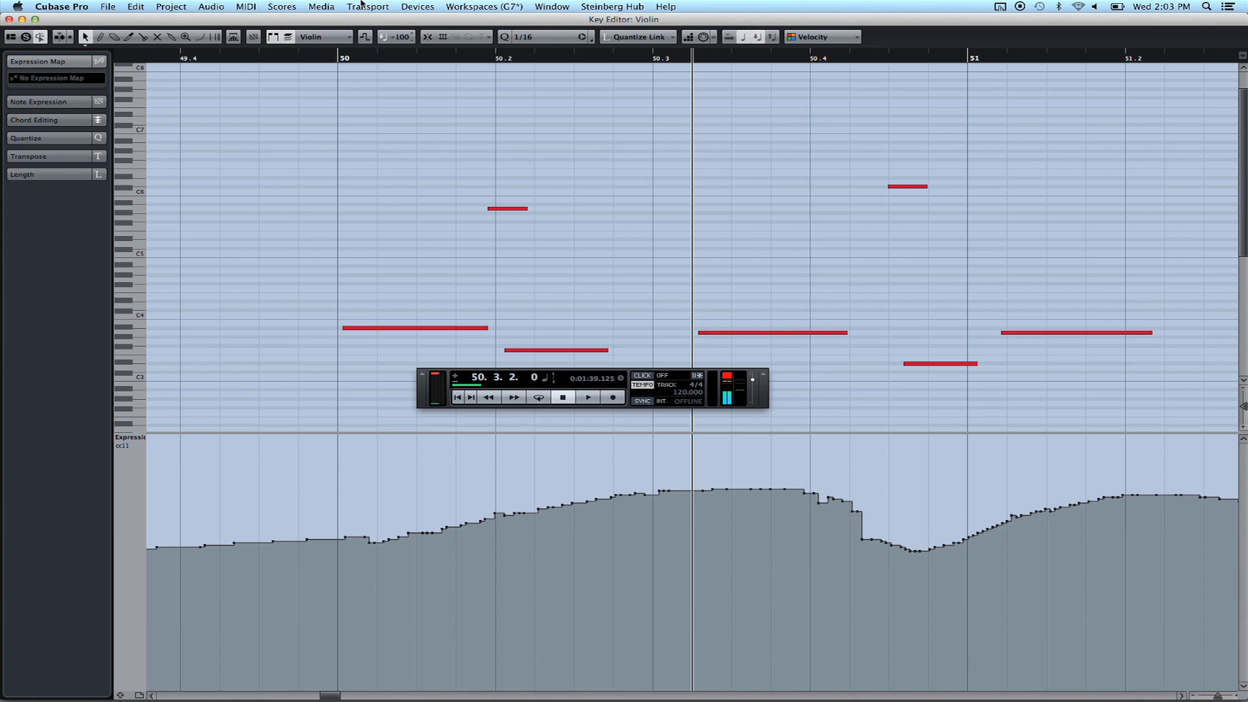
left_click(474, 5)
left_click(474, 4)
left_click(474, 5)
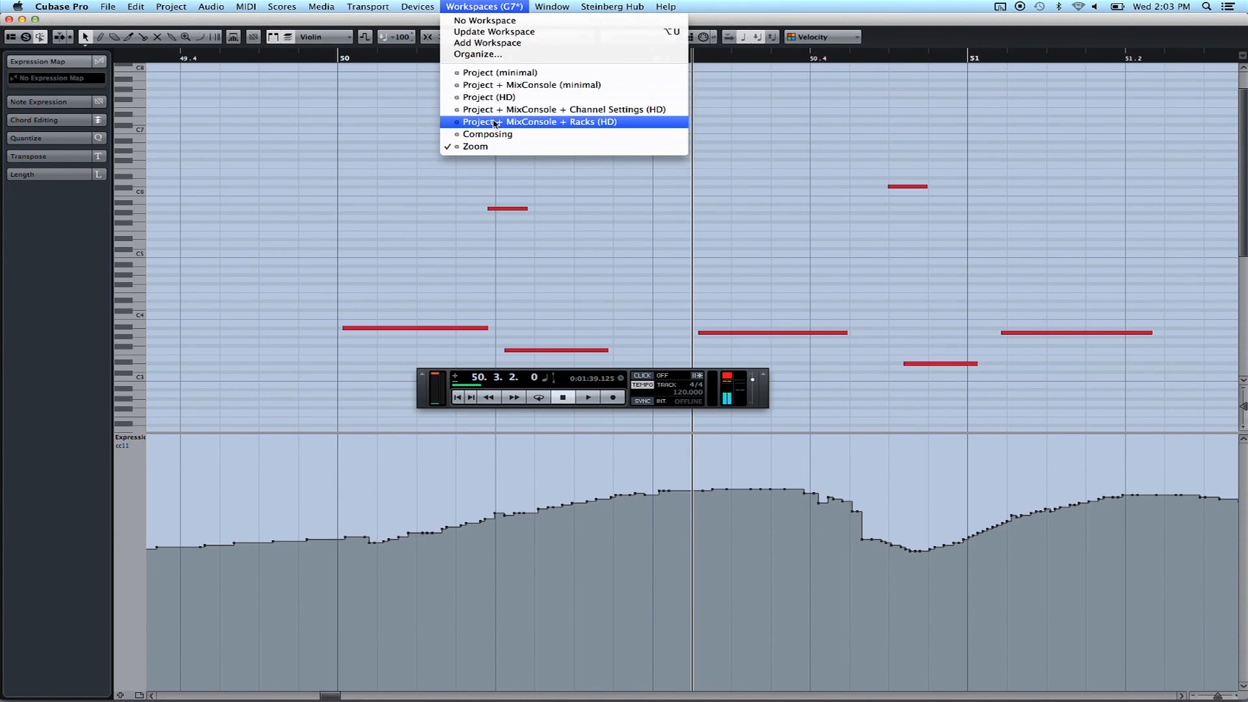
left_click(513, 44)
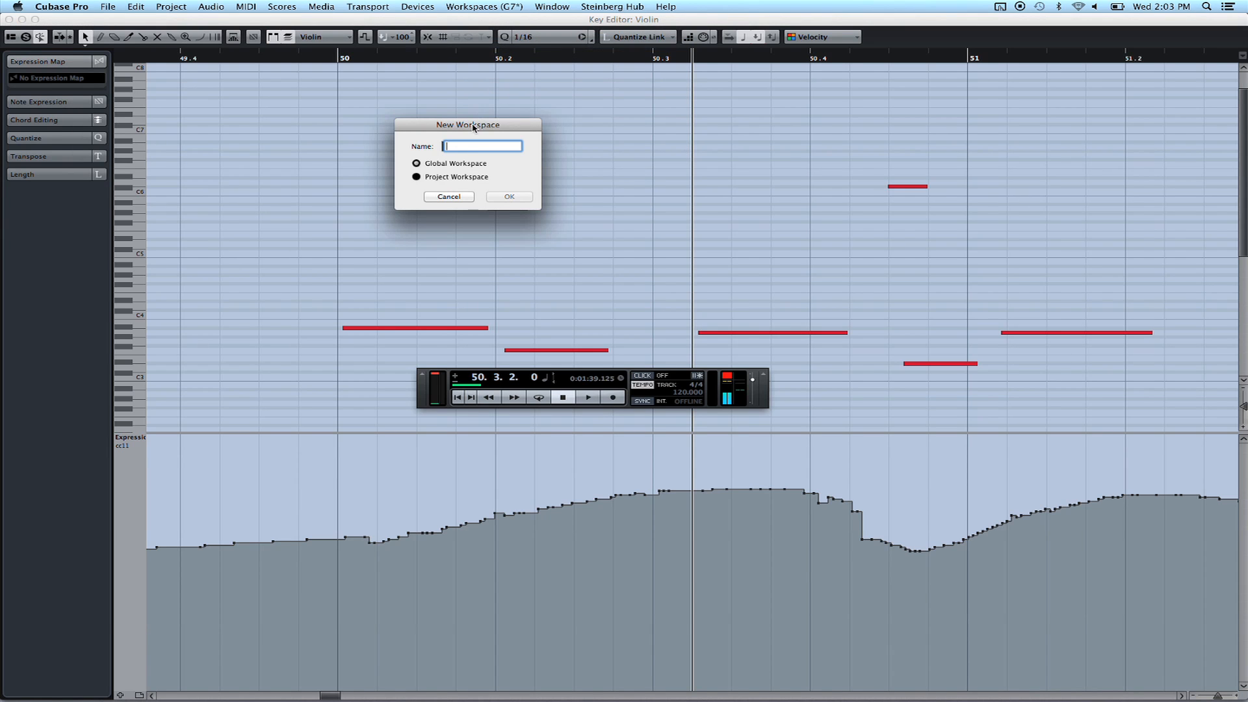
left_click(449, 196)
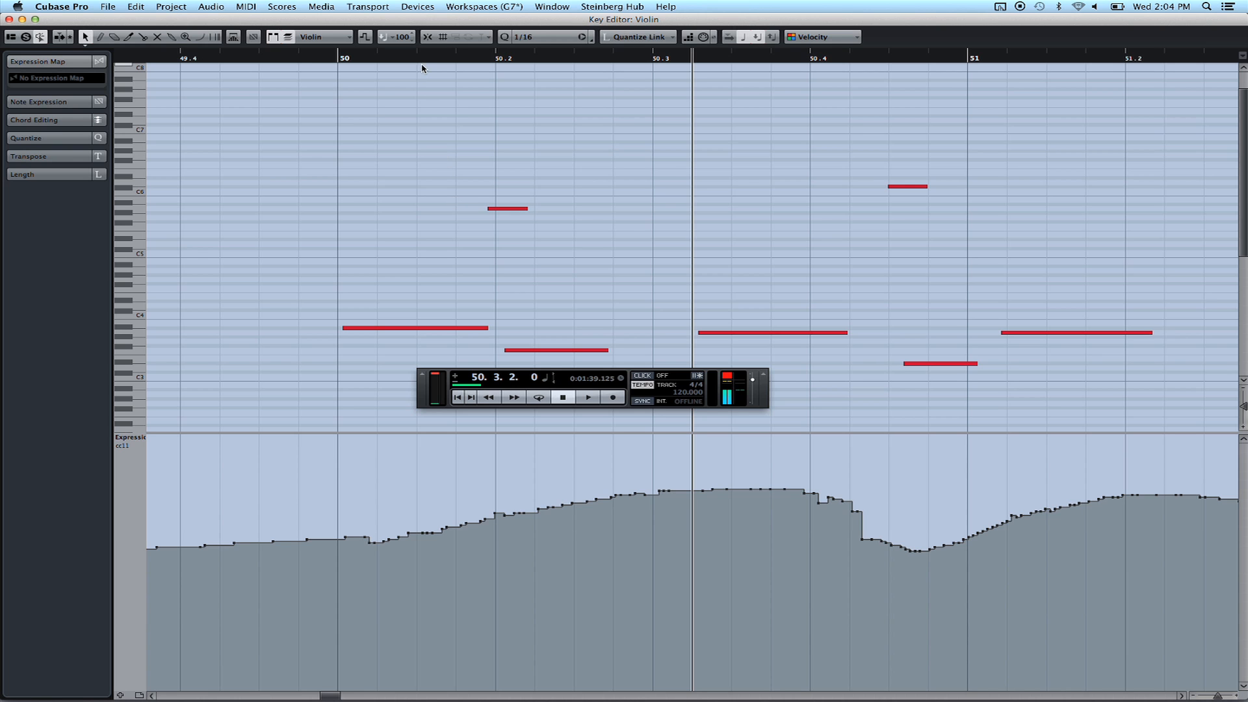
In File > Key Commands, check Workspaces > Workspace 7 and show the macro list
left_click(107, 7)
left_click(131, 238)
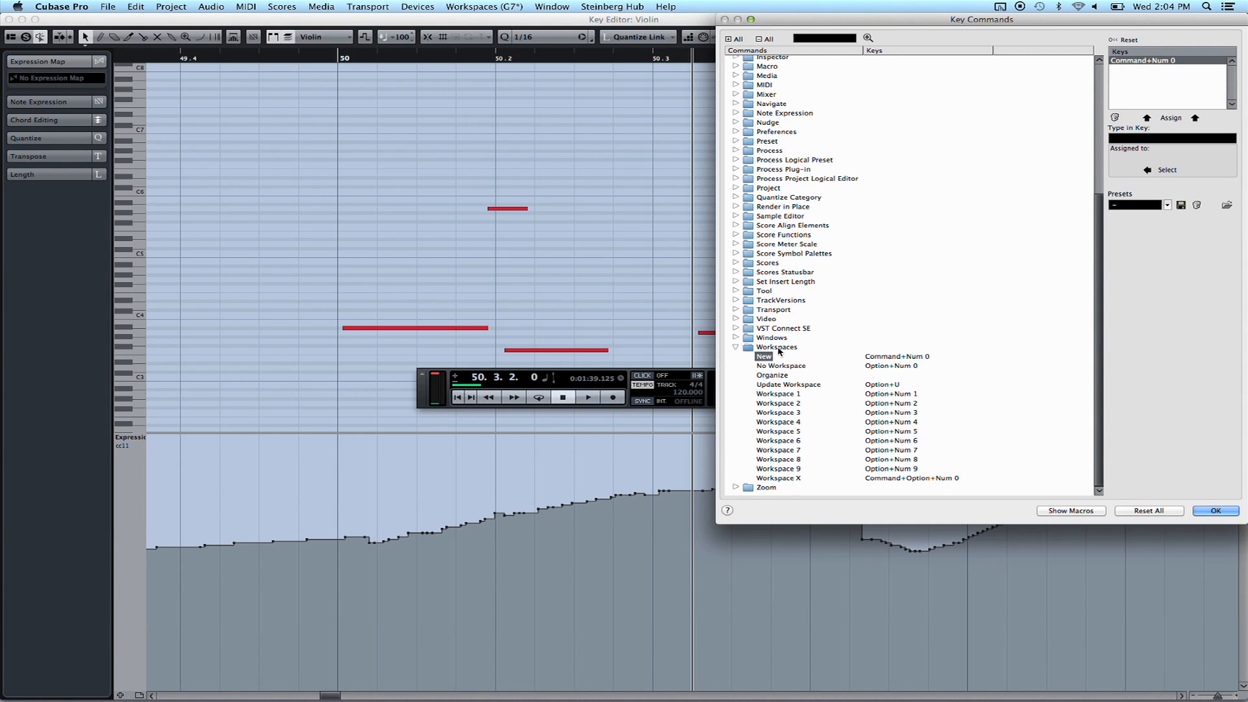
left_click(793, 451)
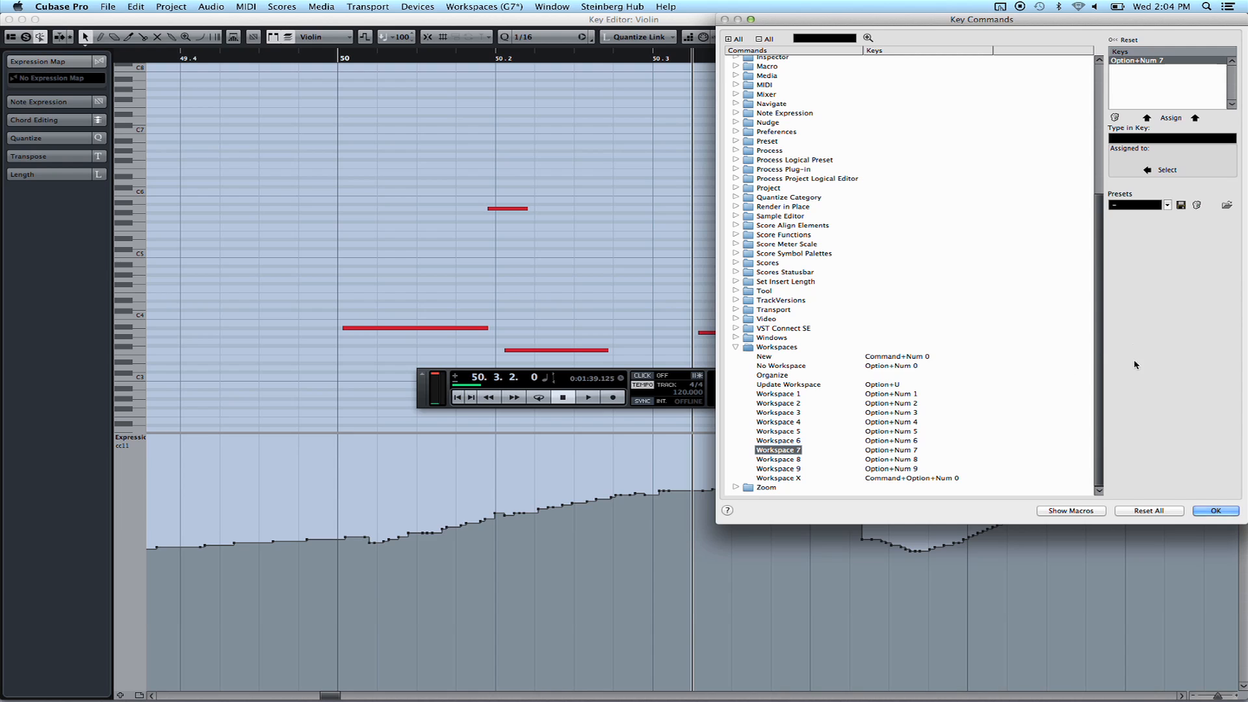
left_click(1066, 512)
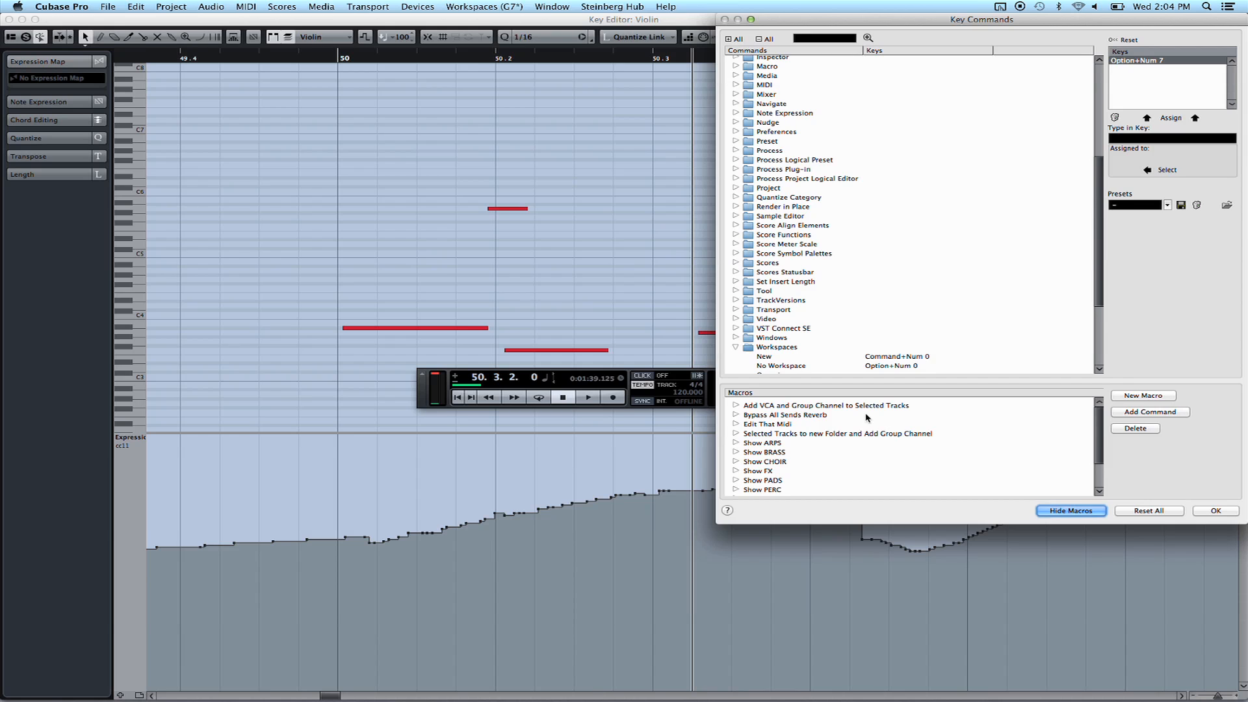
Expand the Edit That Midi macro and select its first command, Select Events under Cursor
left_click(736, 425)
left_click_drag(1099, 436, 1098, 443)
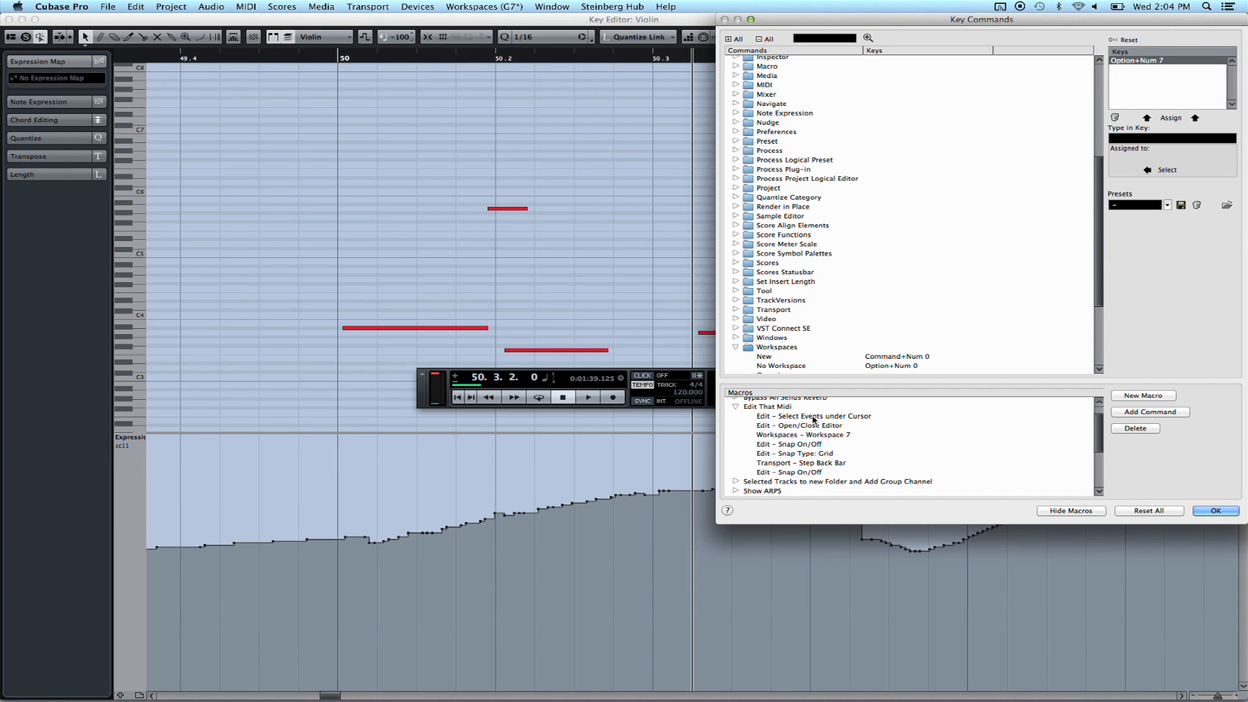
left_click(883, 417)
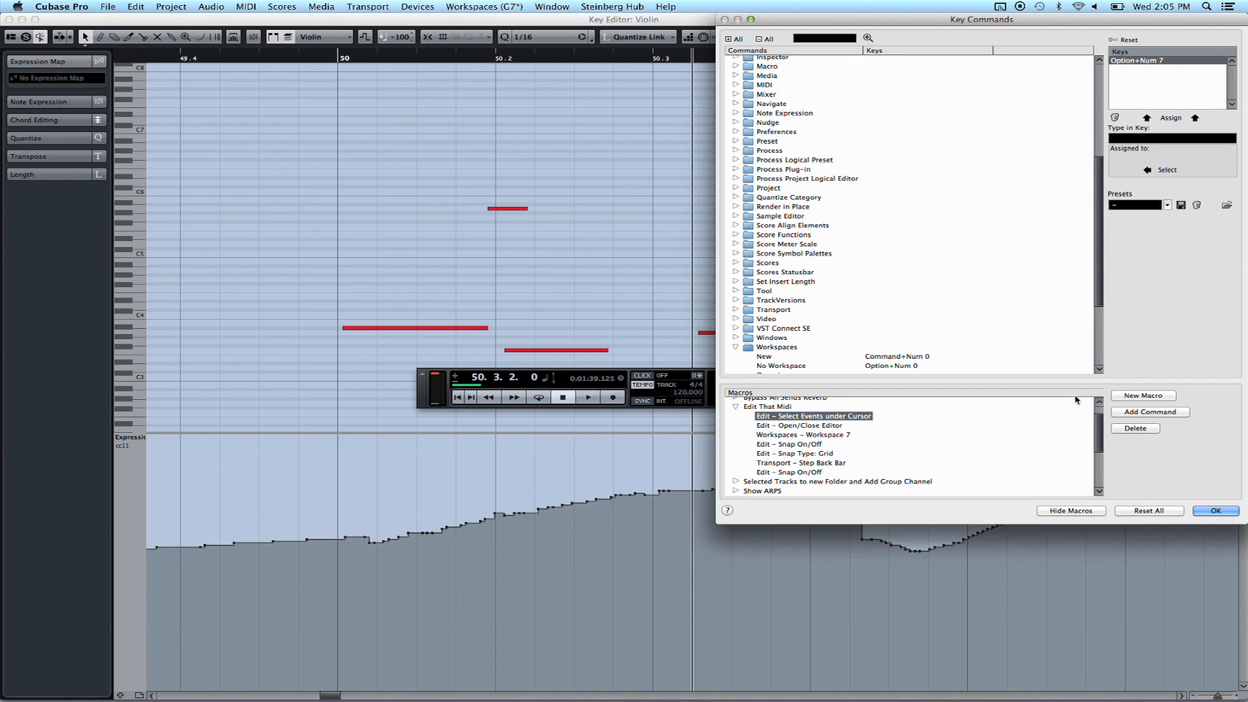
Find Edit That Midi under the Macro category, select its Option+Shift+L binding, and confirm with OK
left_click(771, 407)
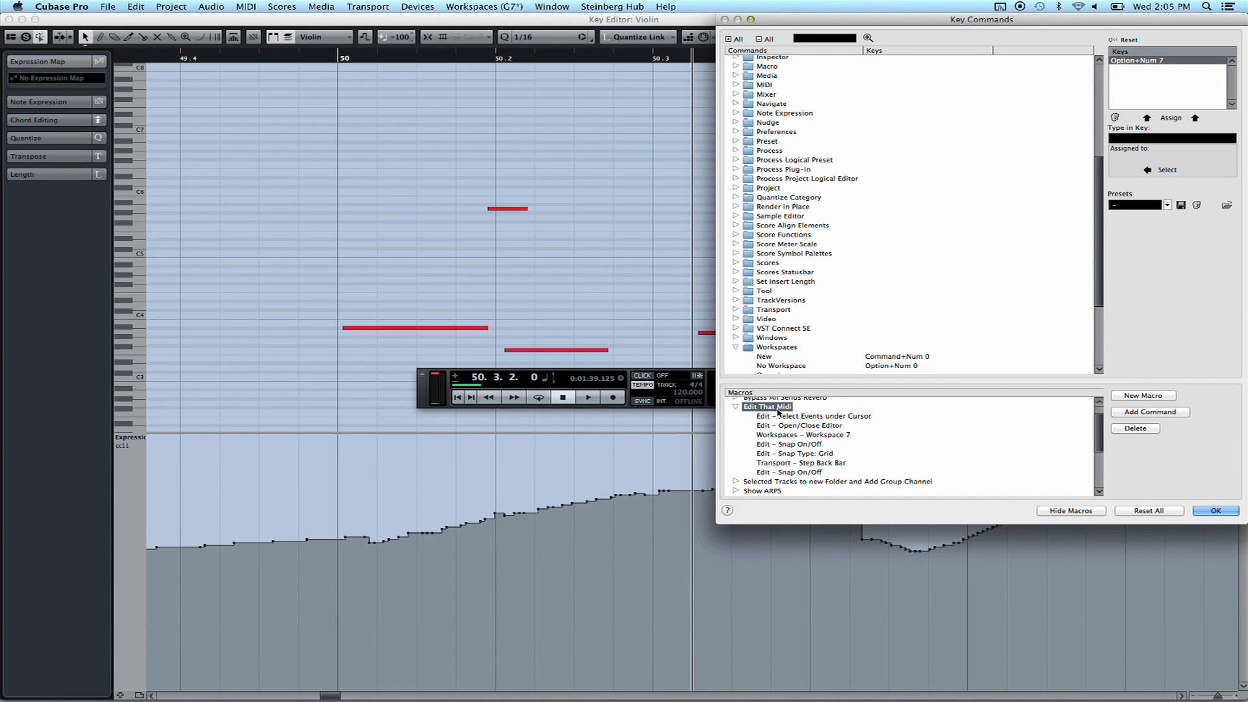
left_click(737, 407)
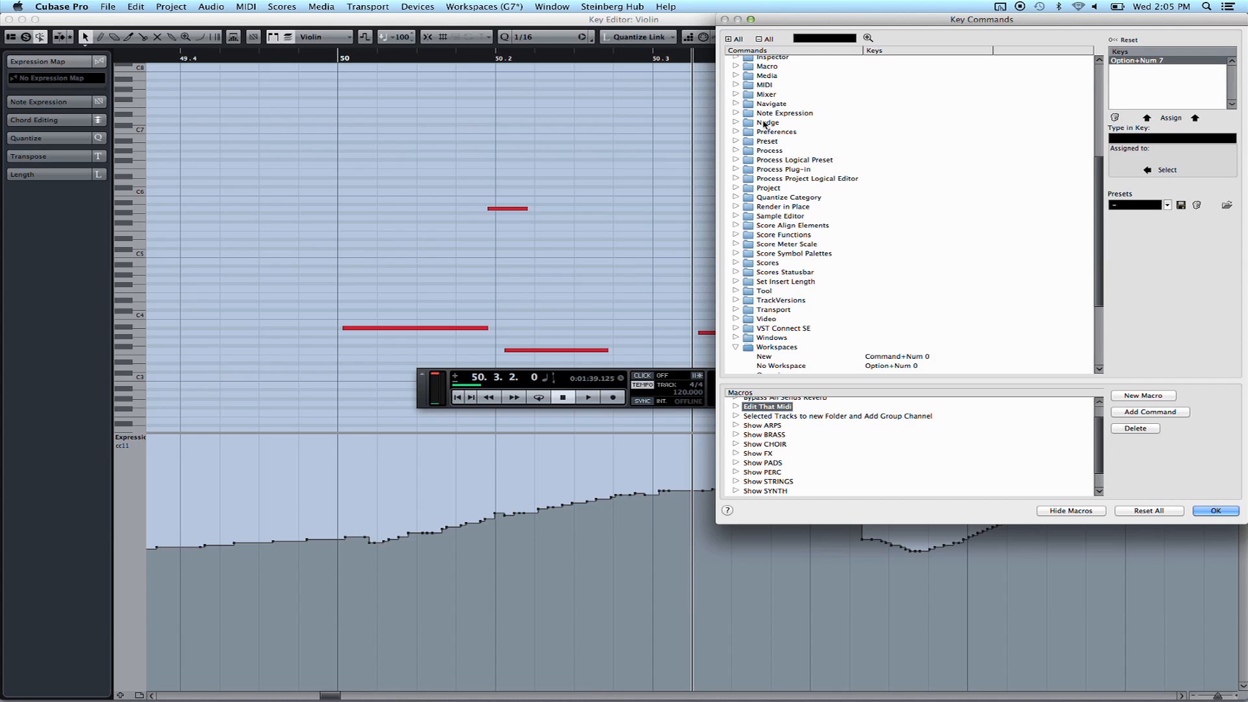
left_click(736, 67)
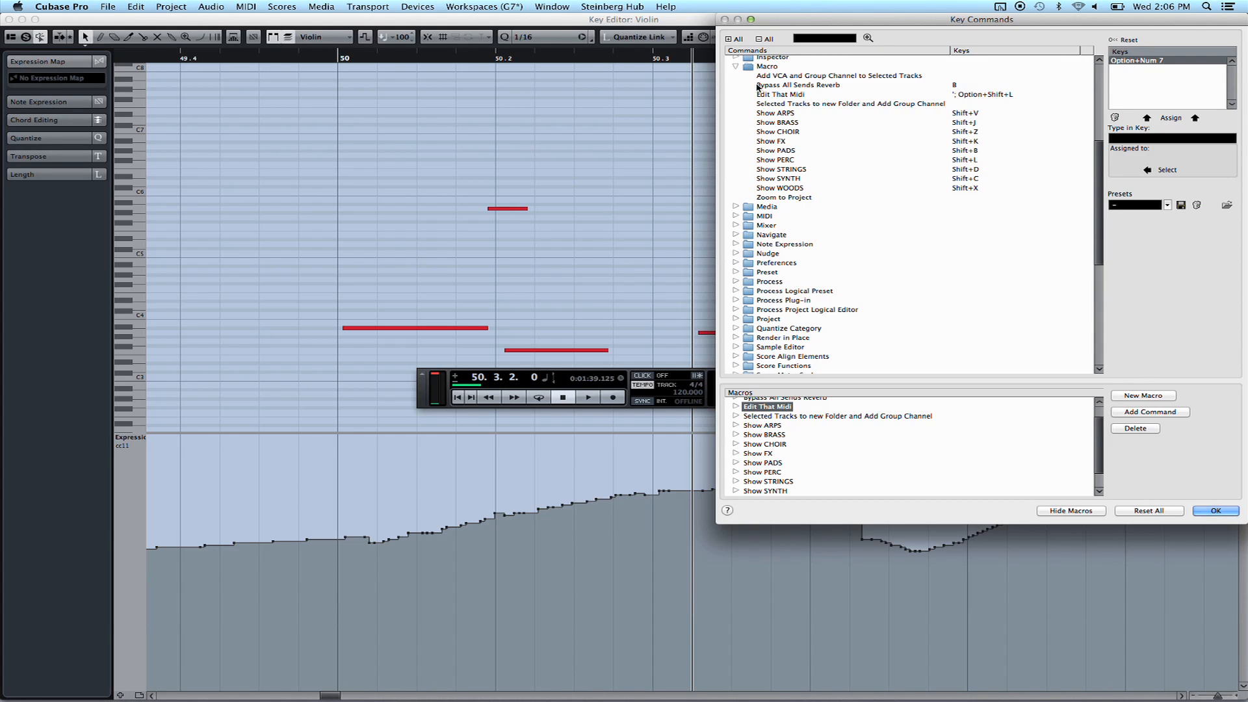
left_click(786, 97)
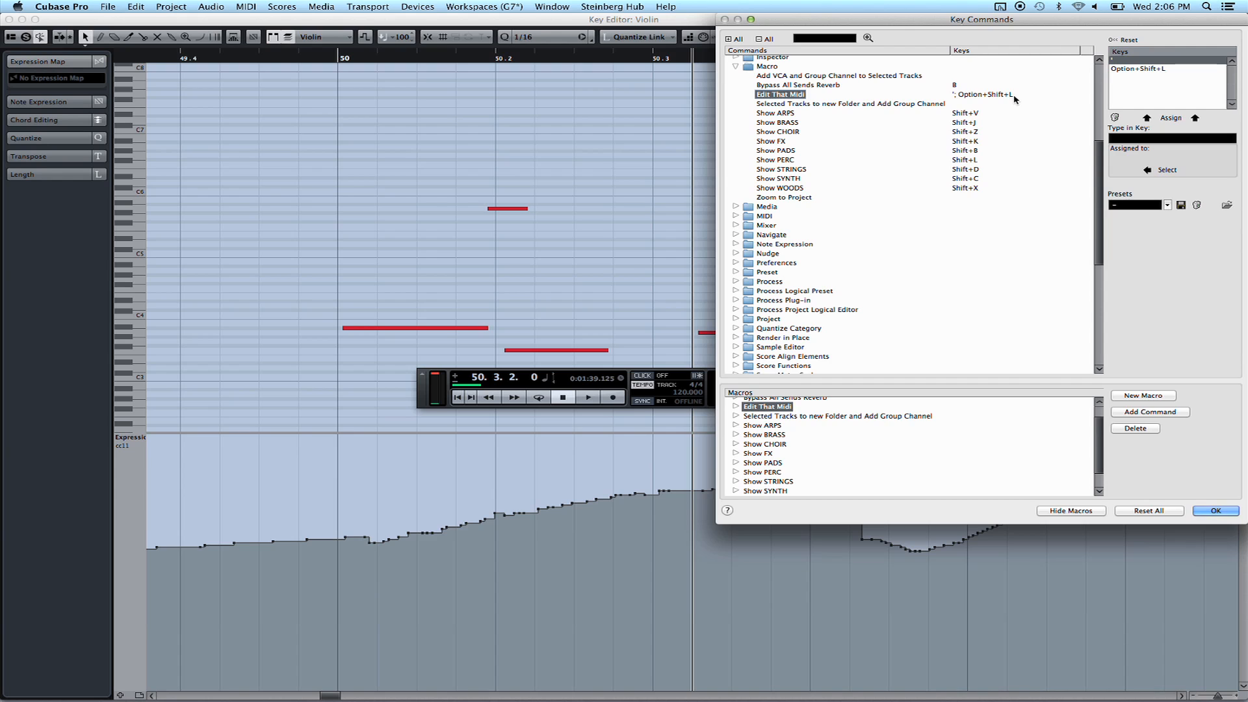
left_click(1127, 68)
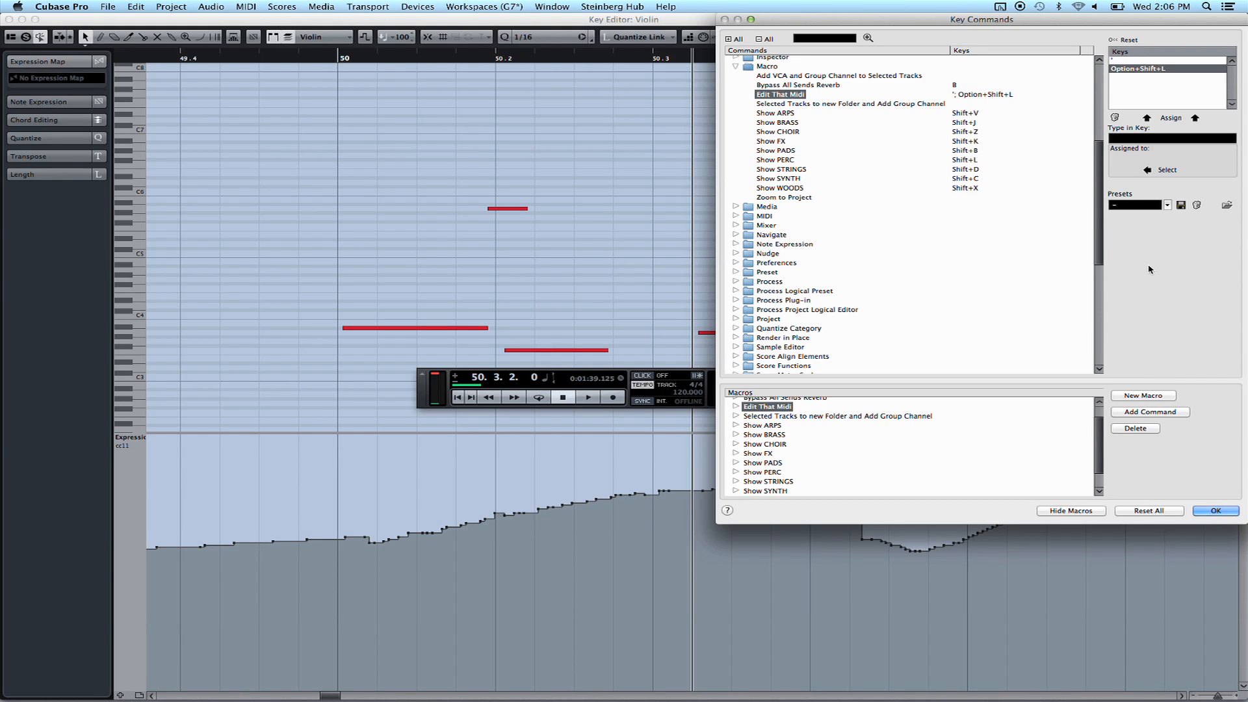
left_click(1213, 513)
mouse_move(676, 683)
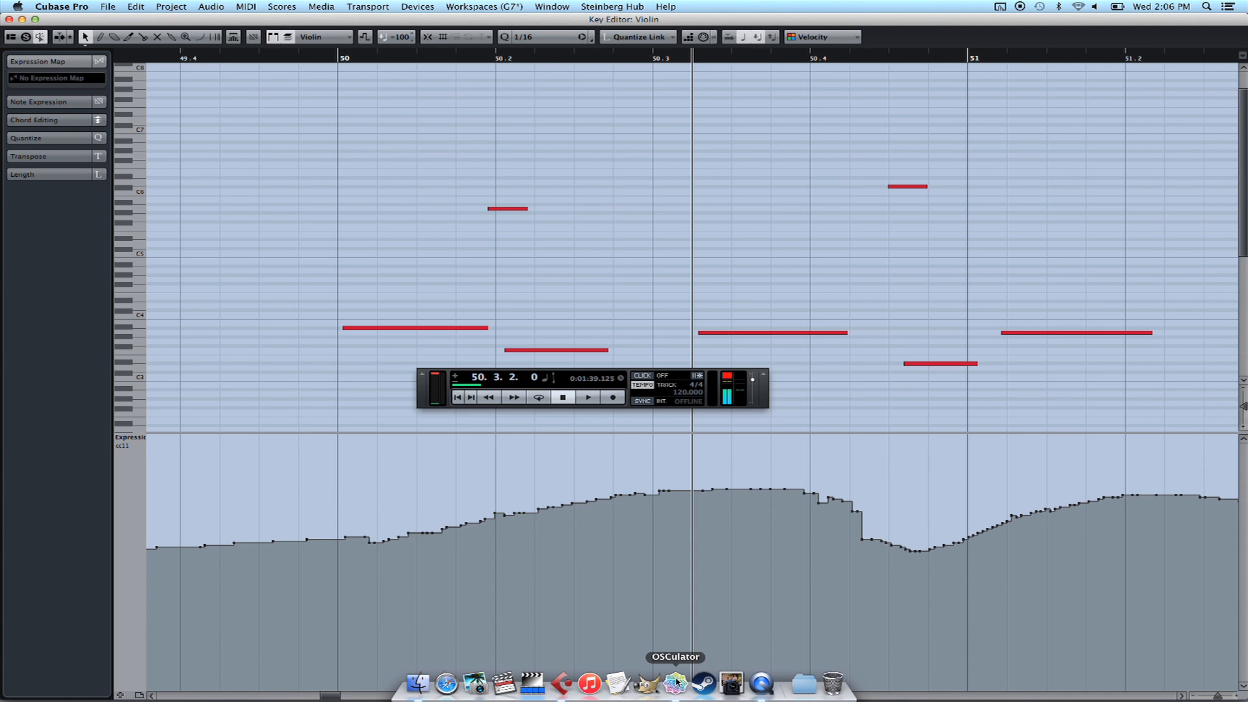
Bring up the How To window, keep AppleScript as /1/push1's event type, and open its parameters
left_click(676, 682)
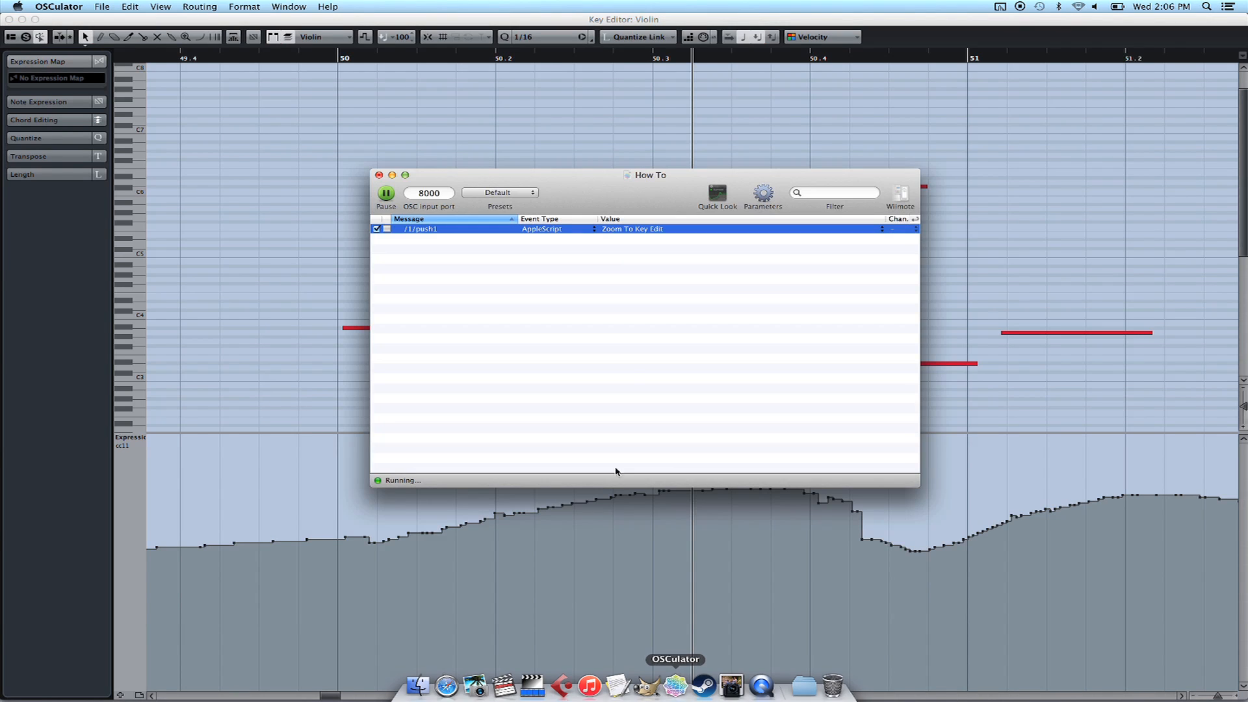
left_click_drag(593, 205, 621, 189)
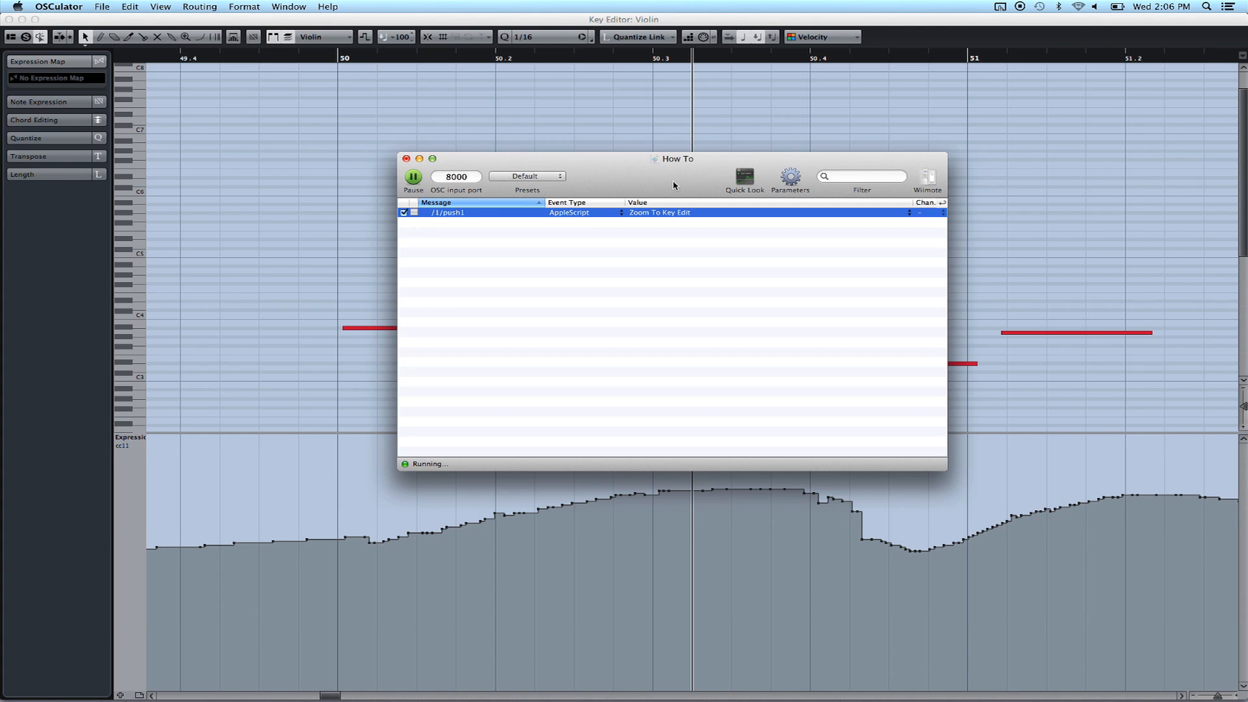
left_click(570, 213)
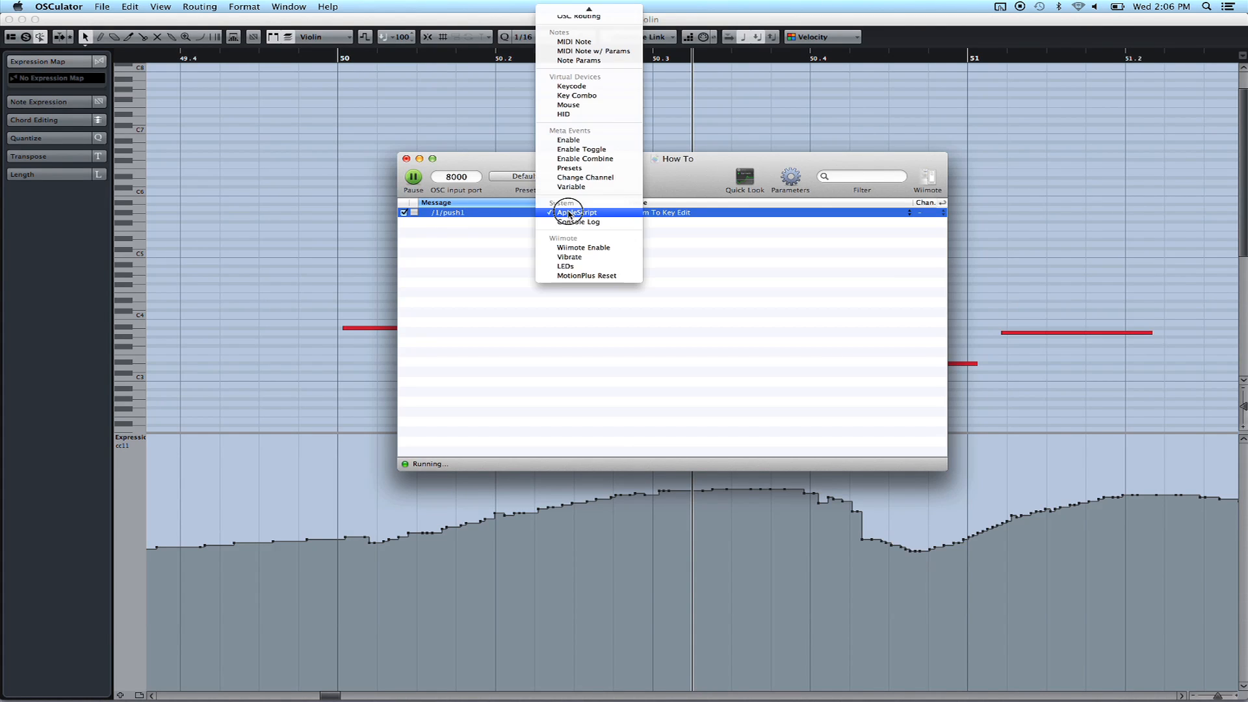
left_click(570, 213)
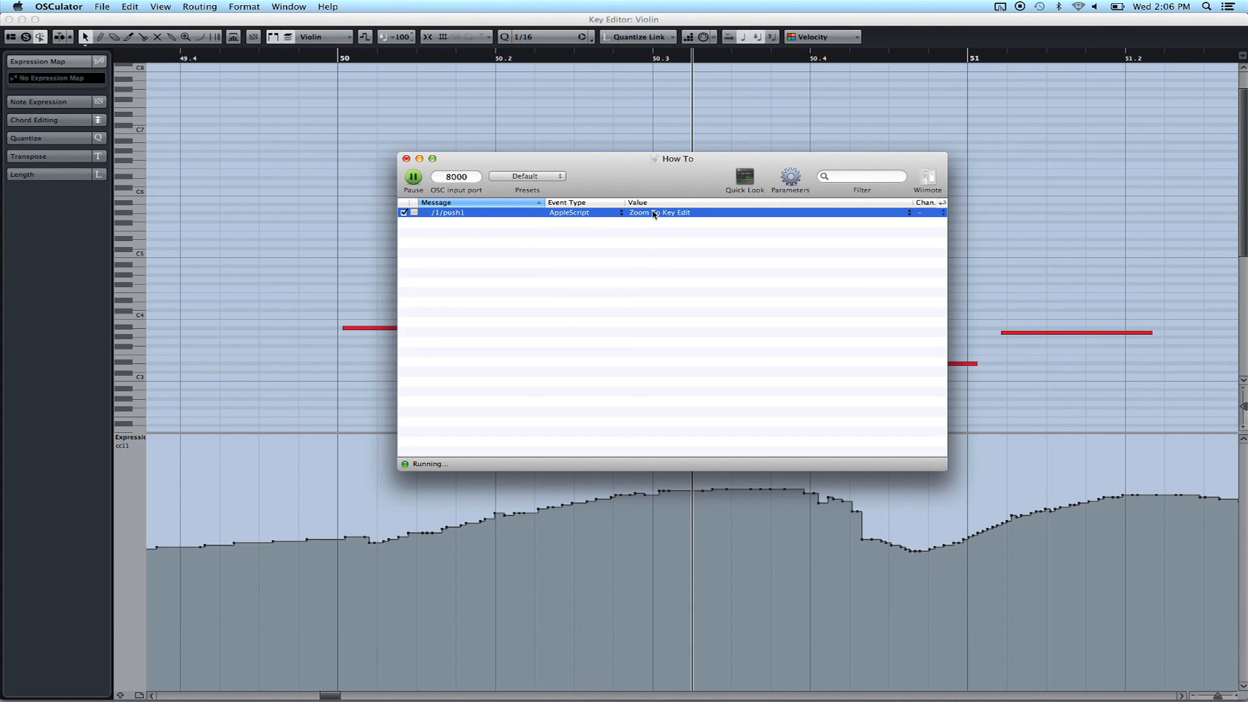
left_click(791, 176)
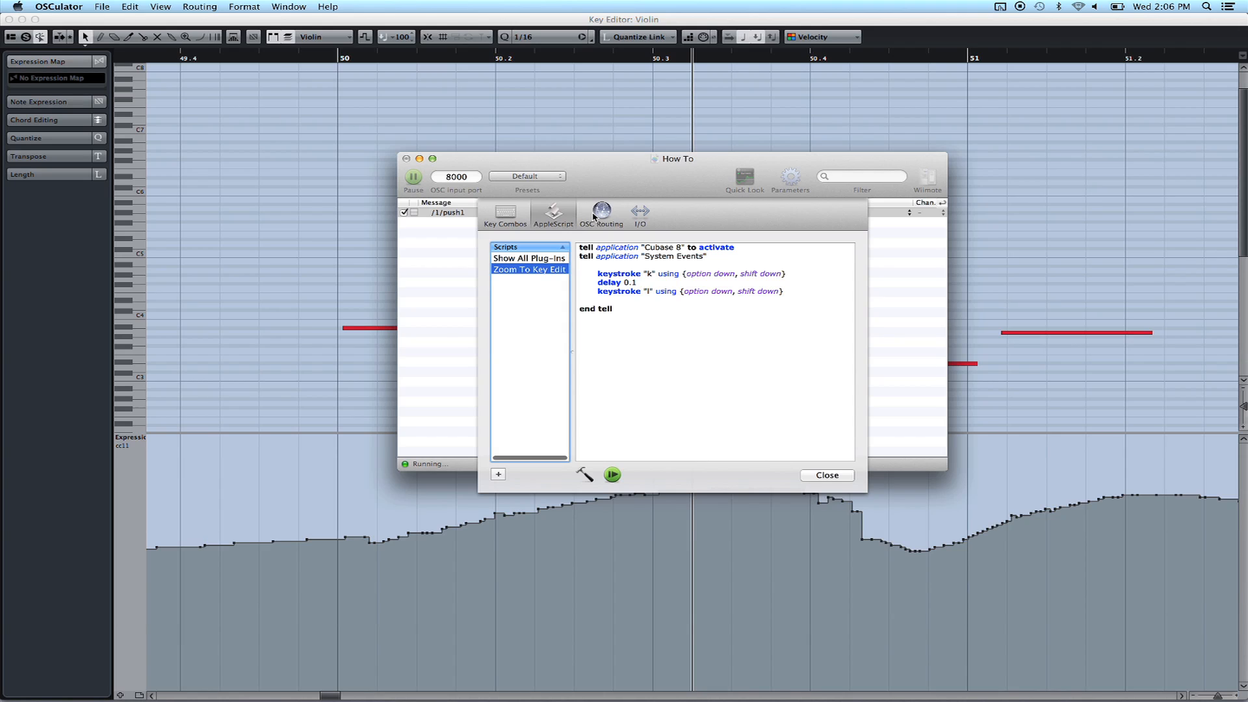
Review the Zoom To Key Edit script's keystroke k, delay 0.1 and keystroke l lines
left_click(554, 219)
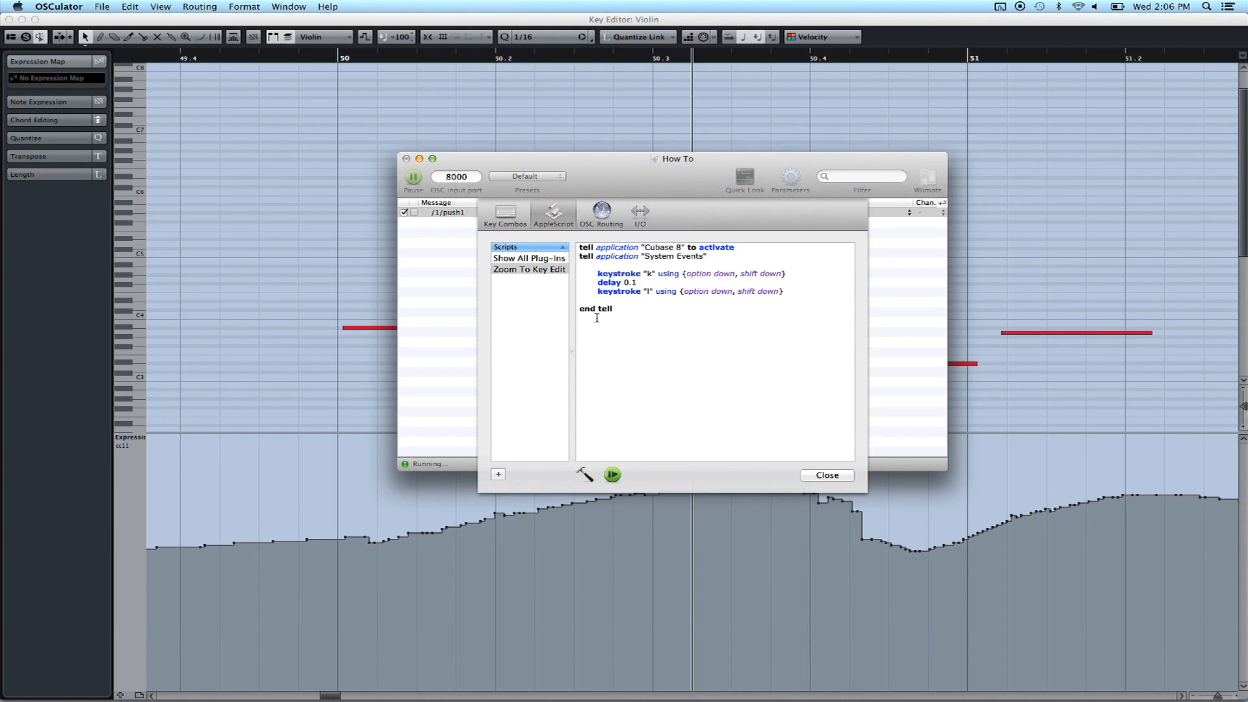
left_click(617, 310)
left_click_drag(617, 310, 583, 247)
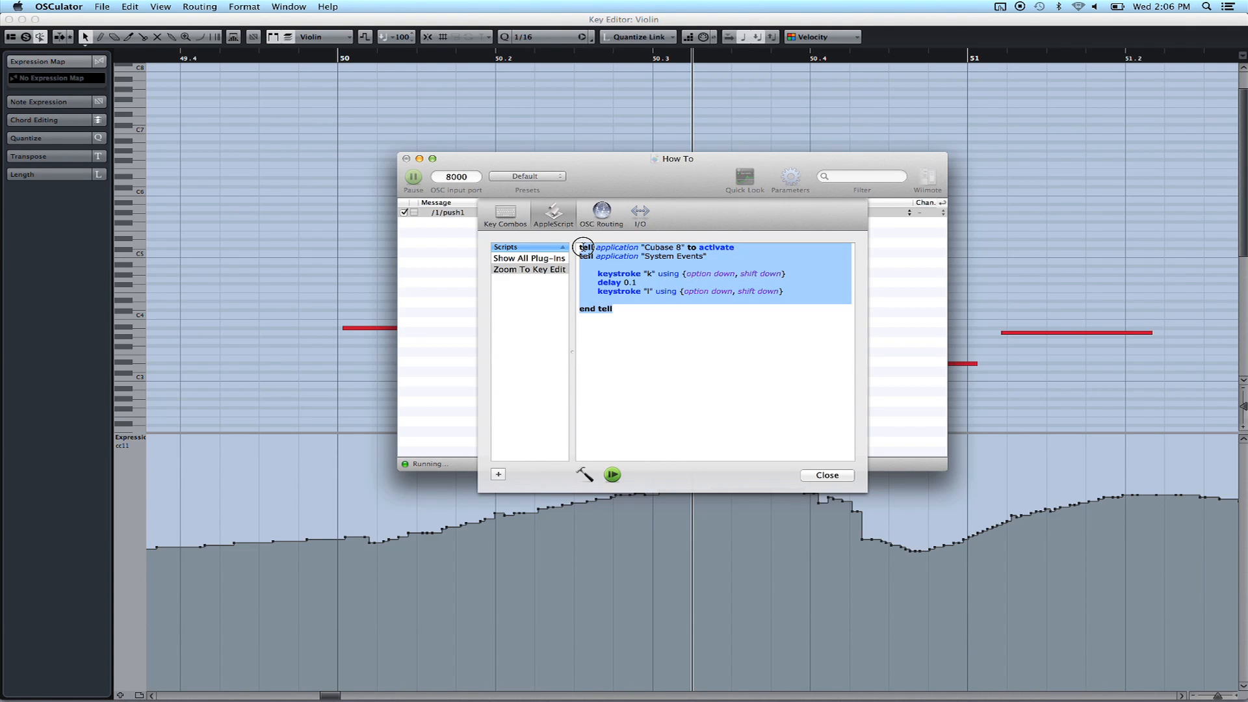
left_click(625, 290)
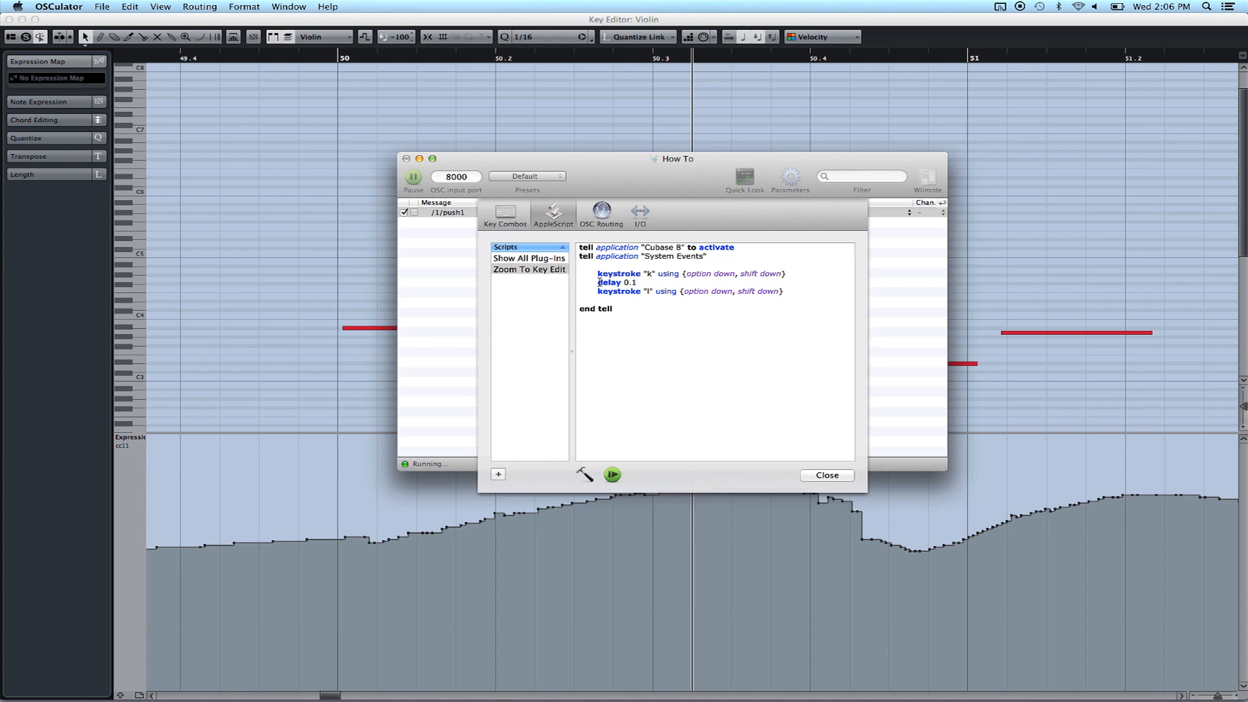
left_click_drag(599, 273, 788, 275)
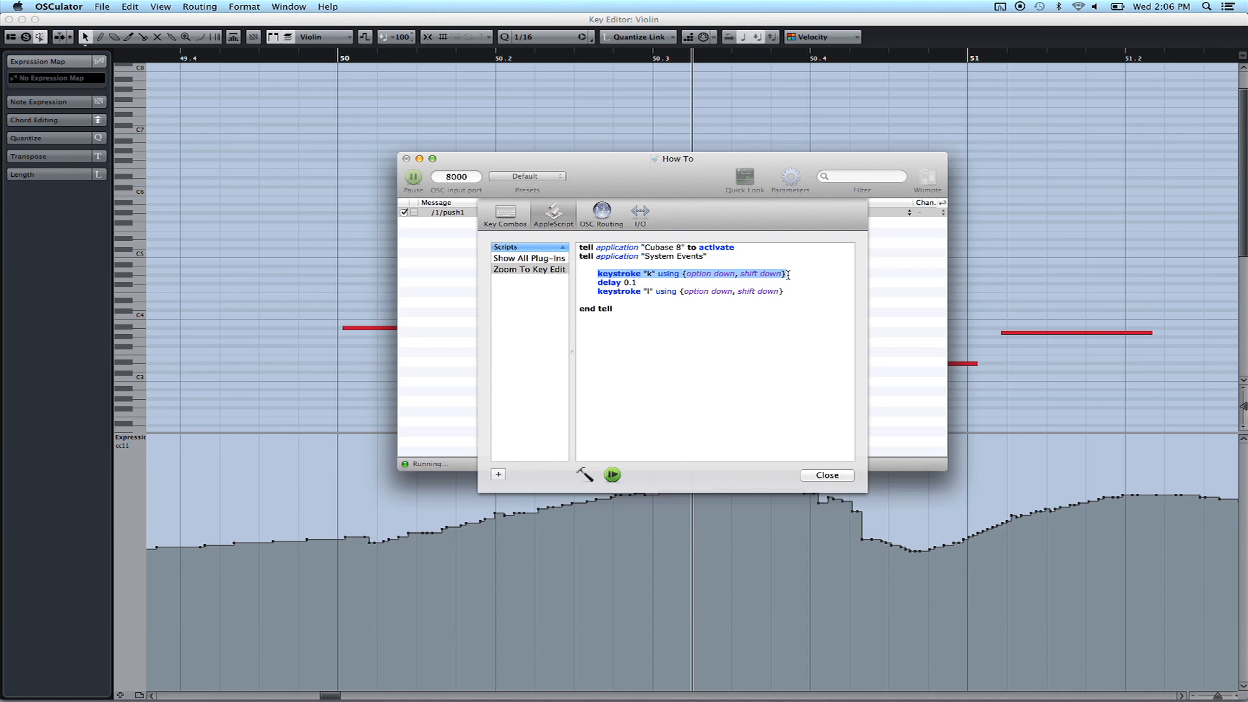
triple_click(640, 283)
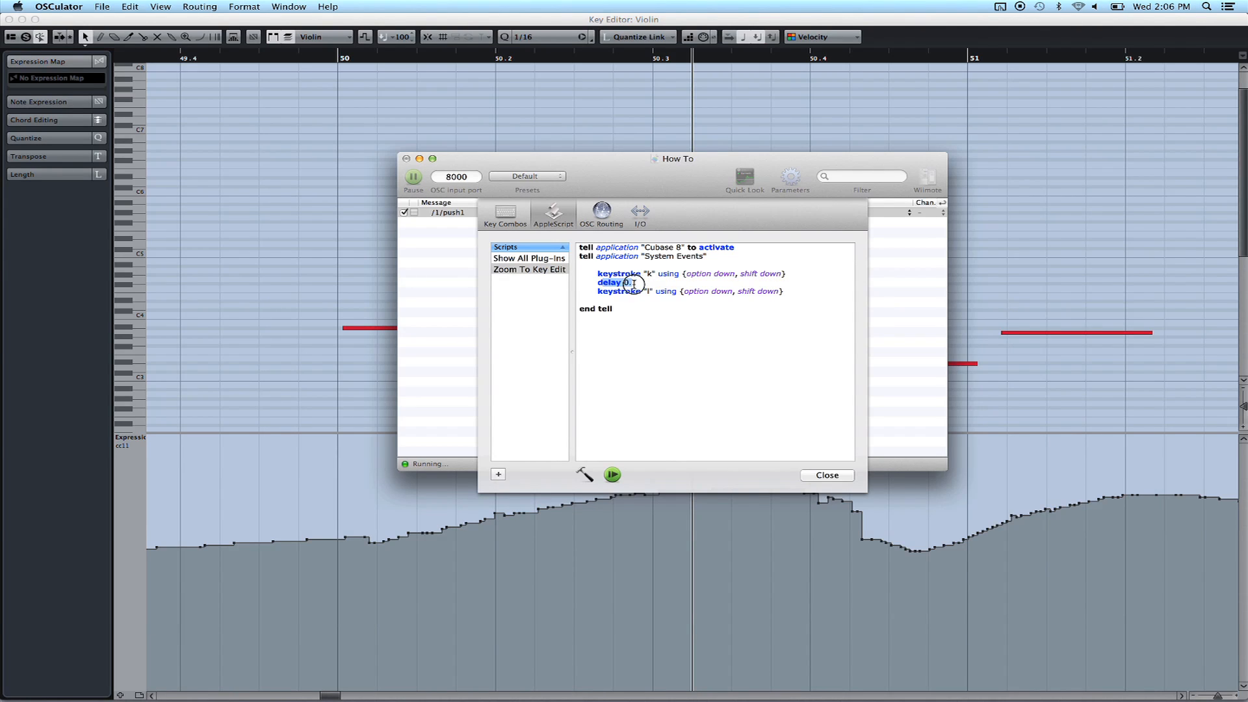
left_click(629, 298)
left_click_drag(597, 291, 785, 294)
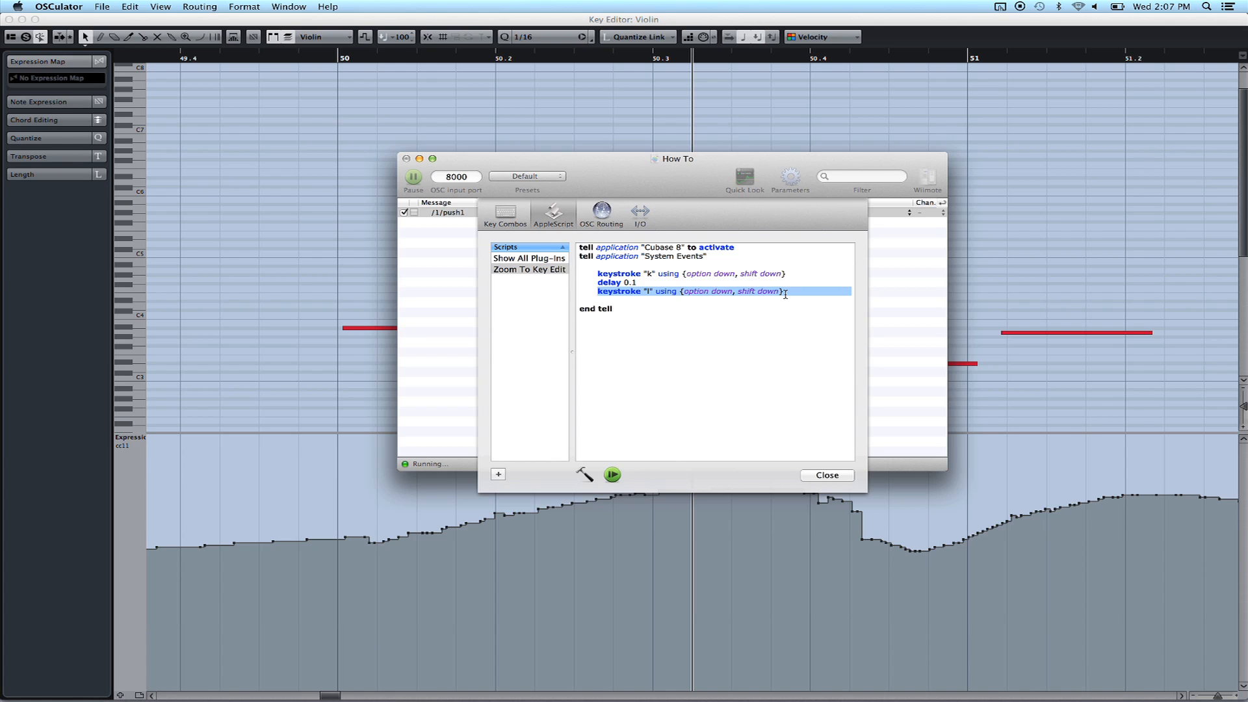
left_click(651, 274)
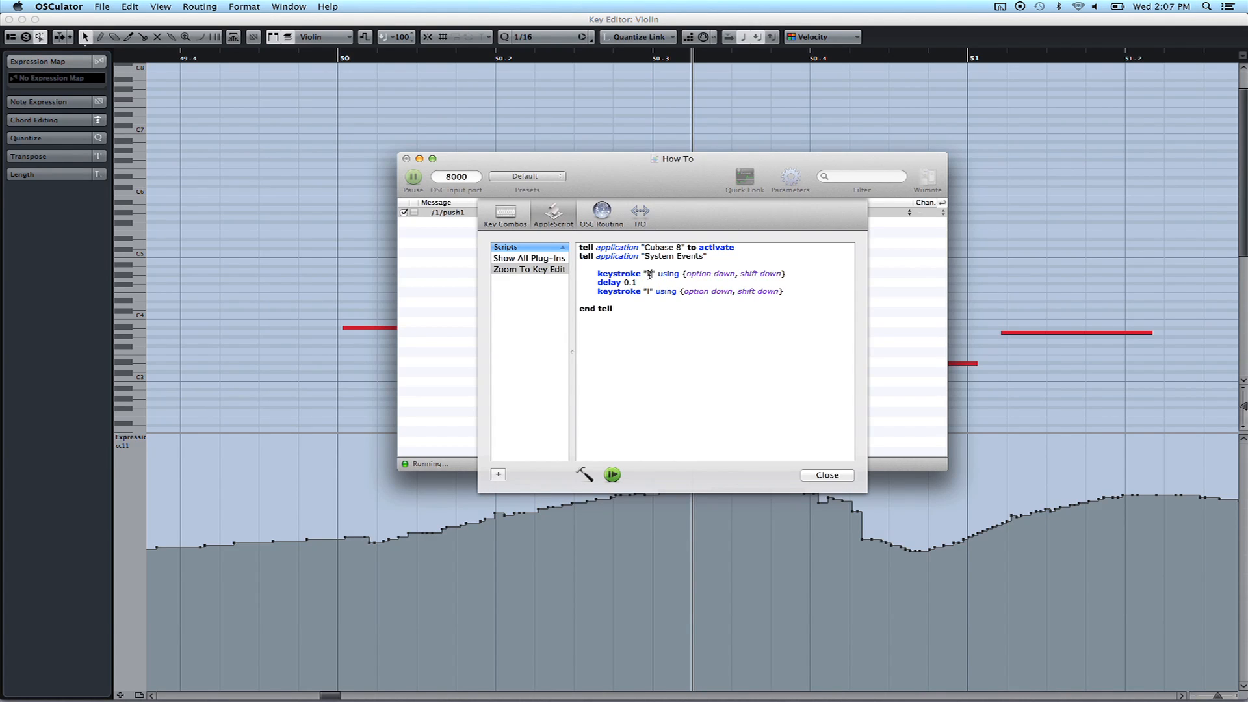
left_click_drag(647, 274, 744, 273)
left_click_drag(642, 291, 801, 290)
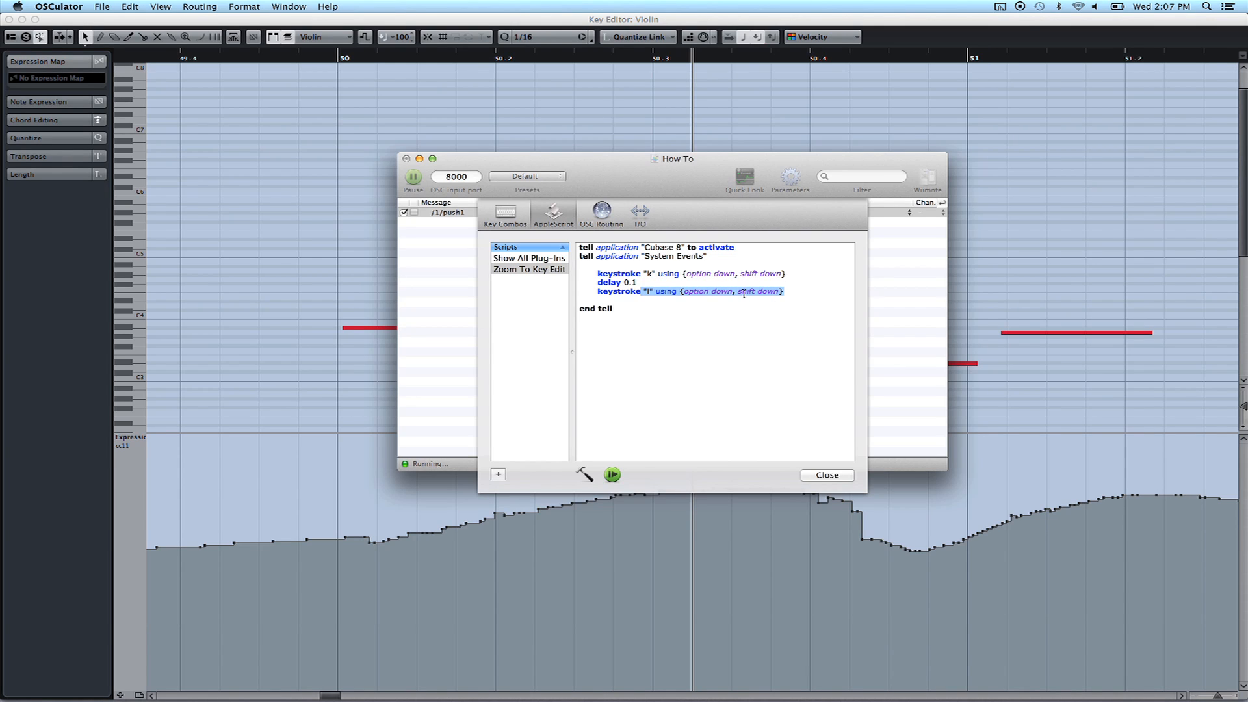
left_click(629, 290)
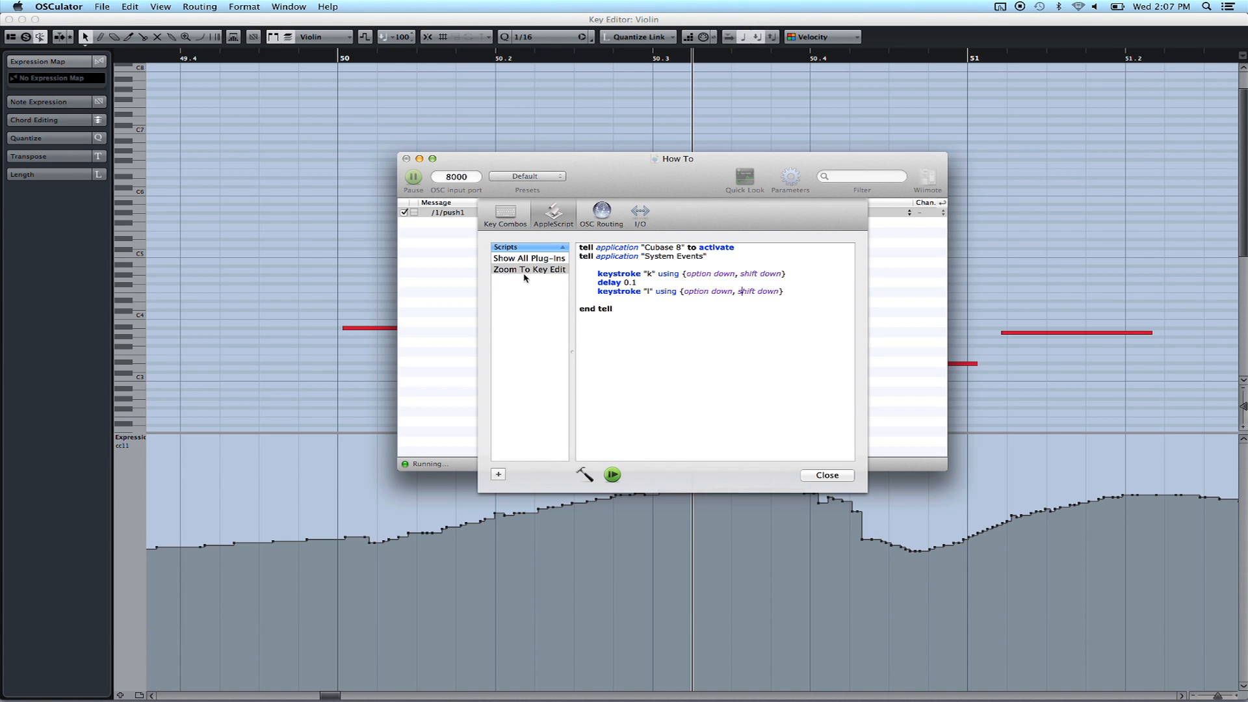
Close the script editor and keep Zoom To Key Edit as /1/push1's script
left_click(838, 475)
left_click(665, 215)
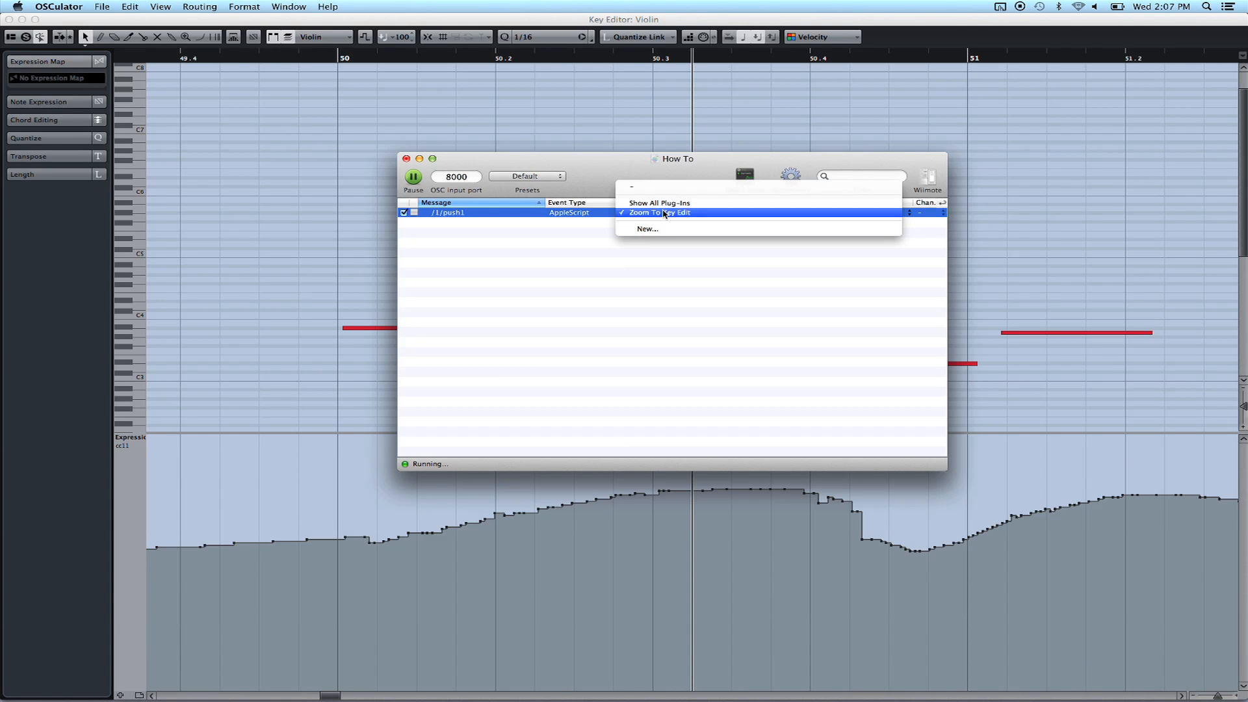
left_click(664, 214)
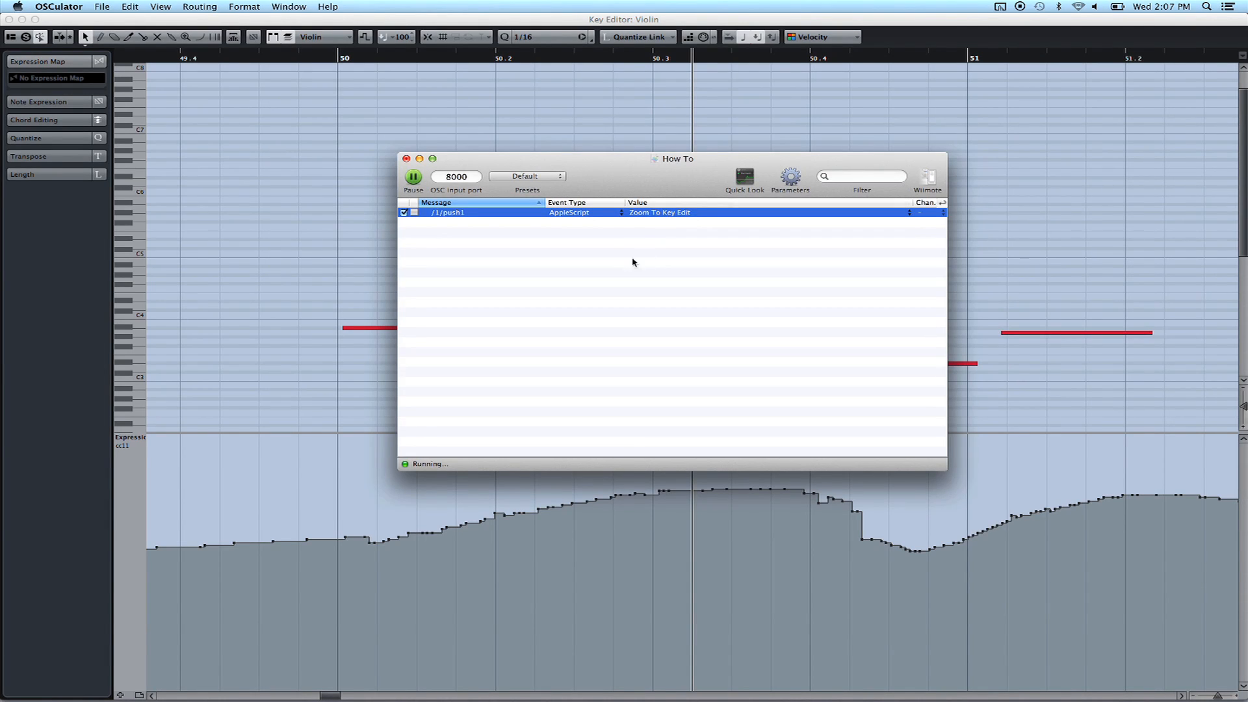
In Cubase, close the Key Editor, deselect the Violin part, move the cursor into bar 50, and run the macro
left_click(342, 215)
key("Return")
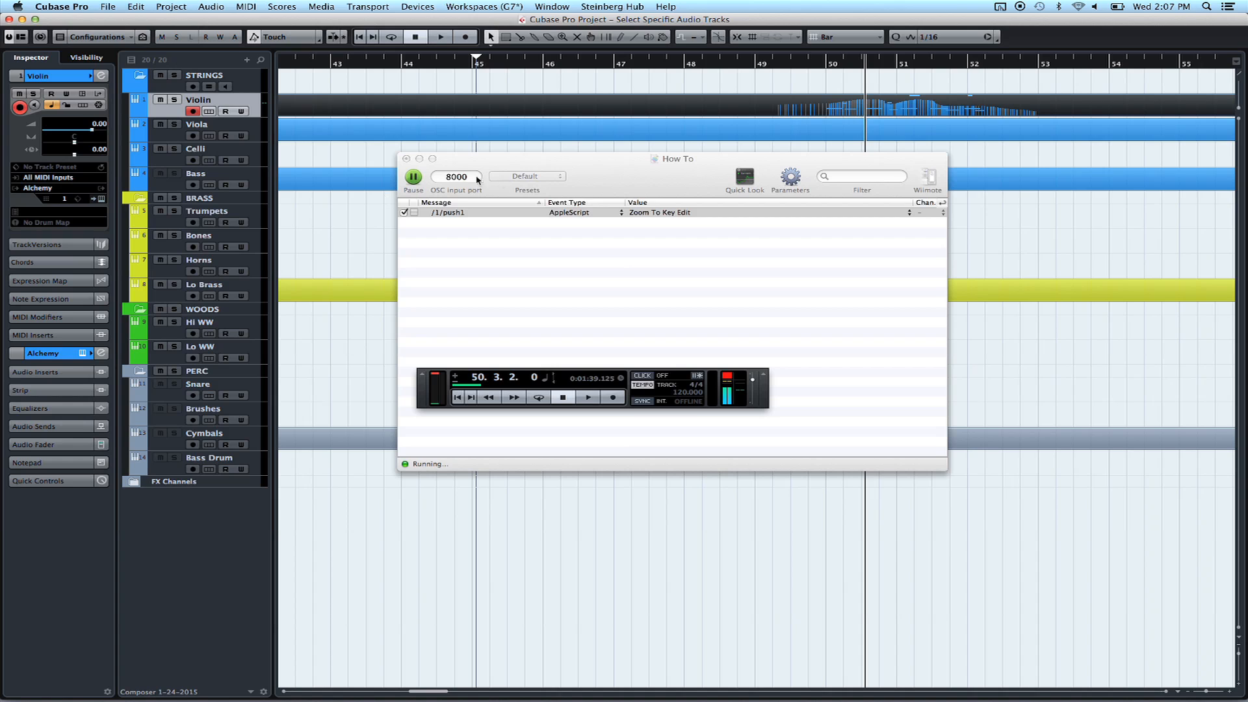
left_click(563, 150)
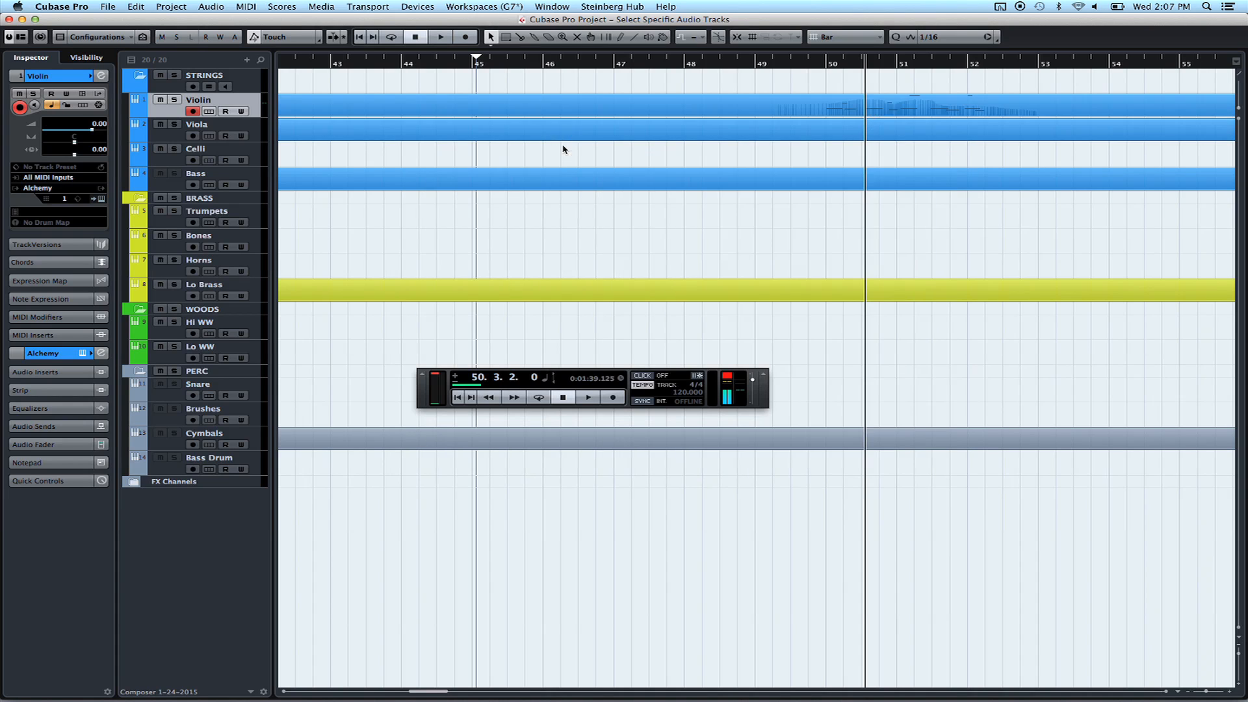
left_click(633, 63)
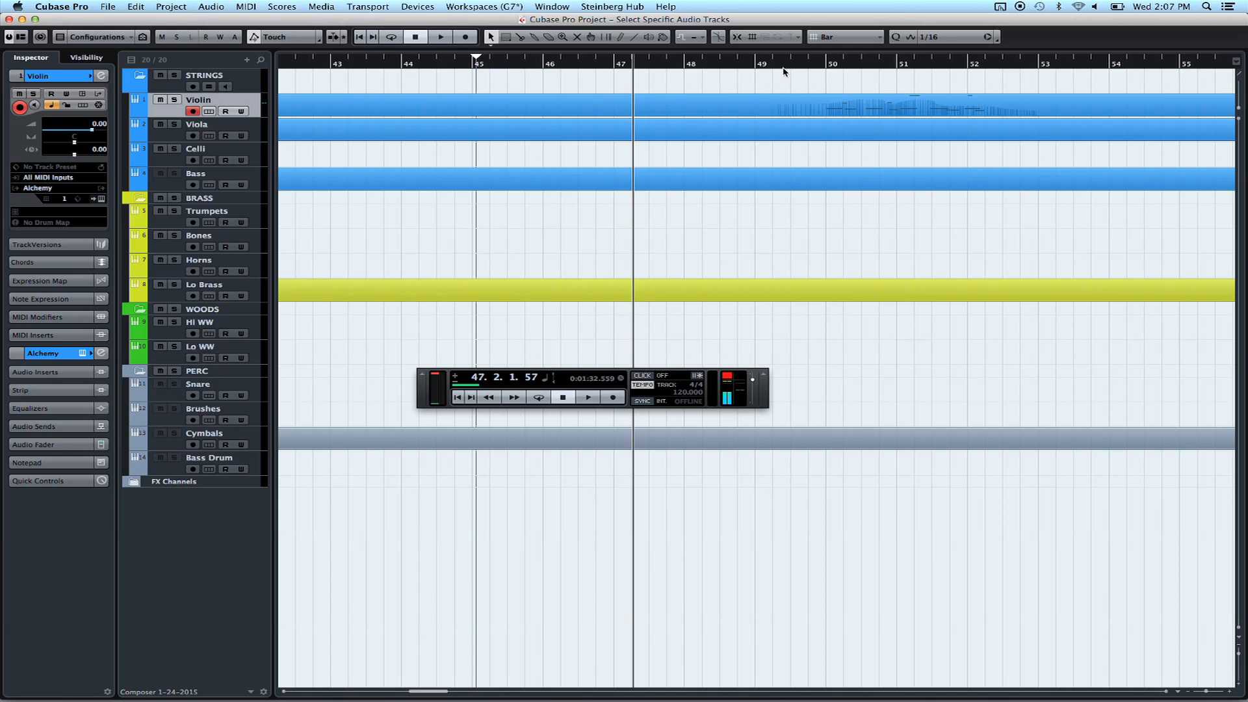
left_click(873, 62)
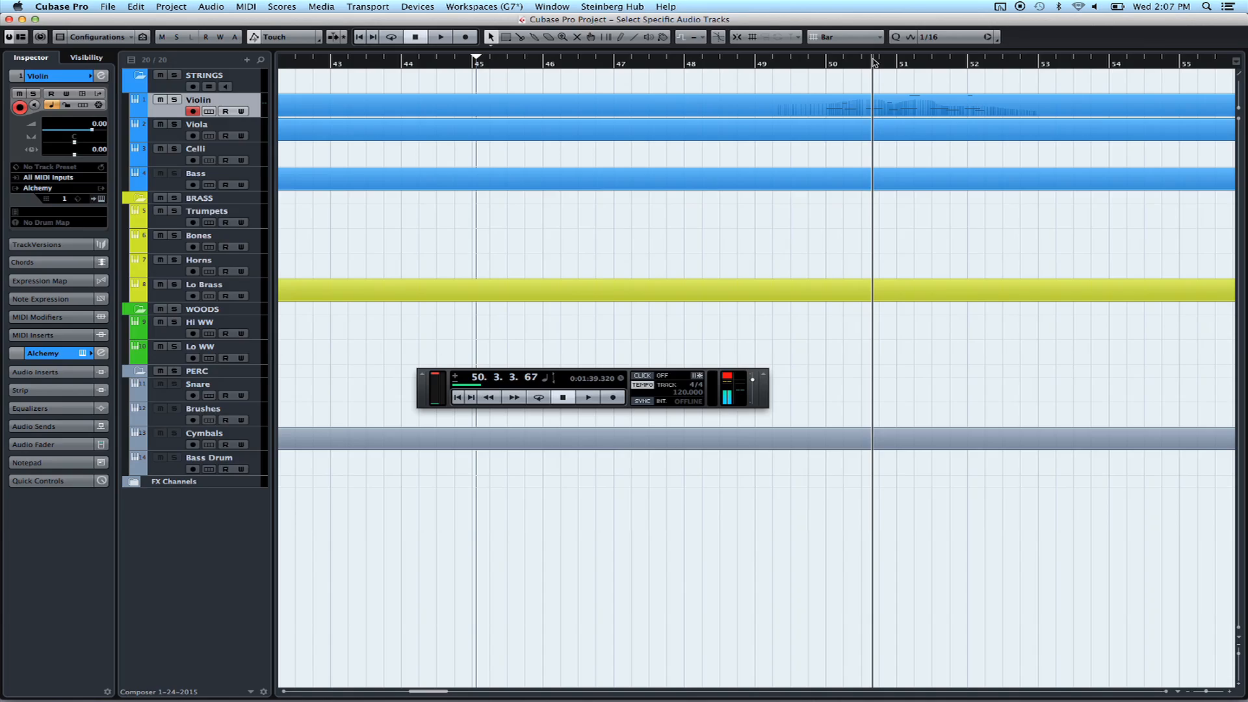
key("Return")
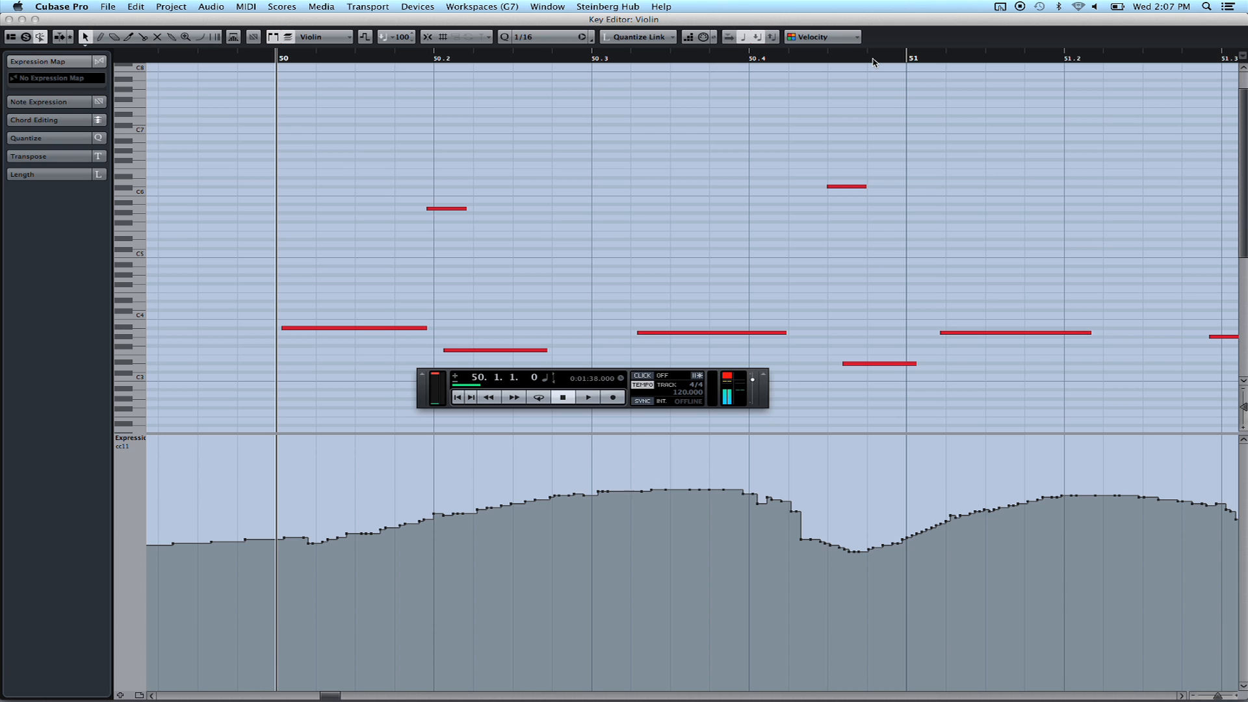
Close the Violin Key Editor and reopen it with the macro from bar 50
key("Return")
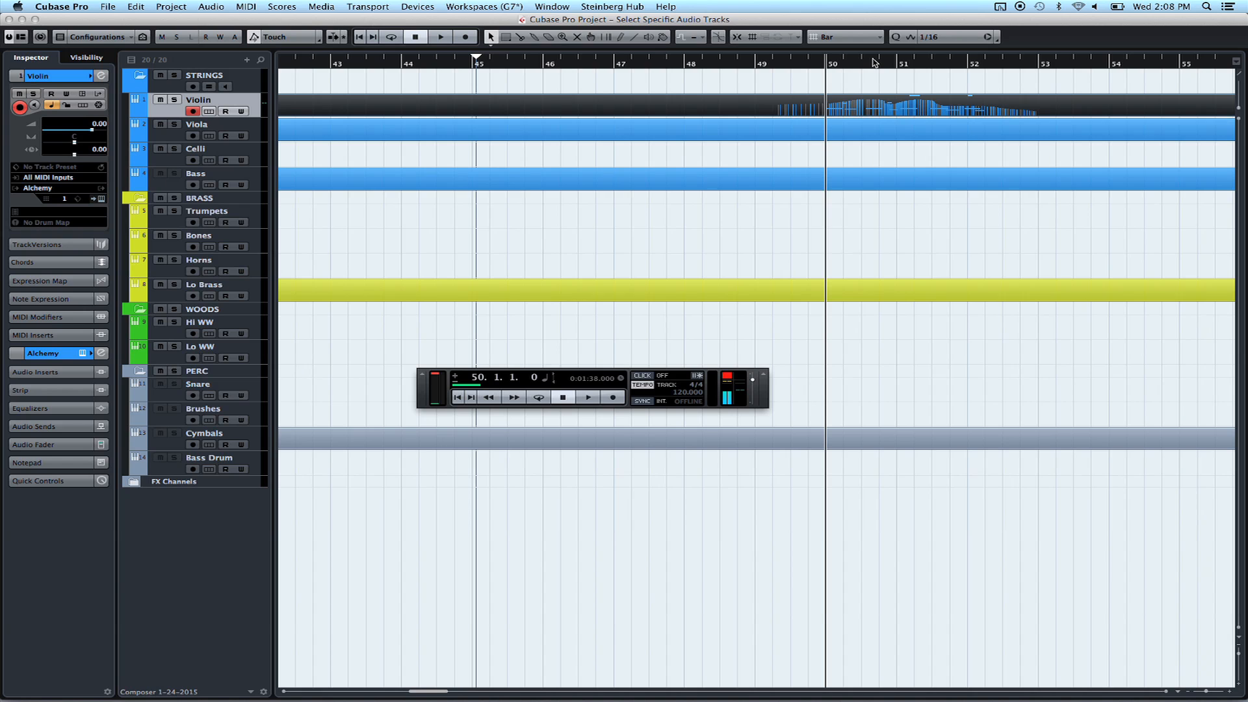
left_click(874, 63)
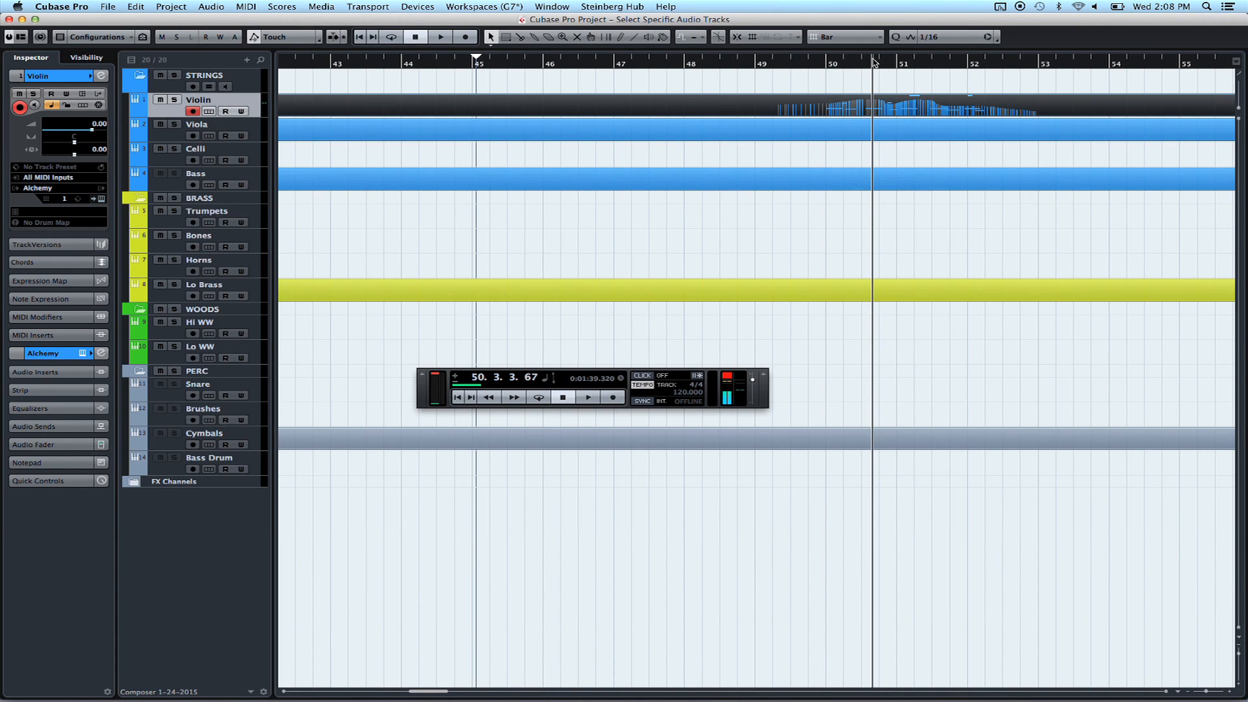
key("Return")
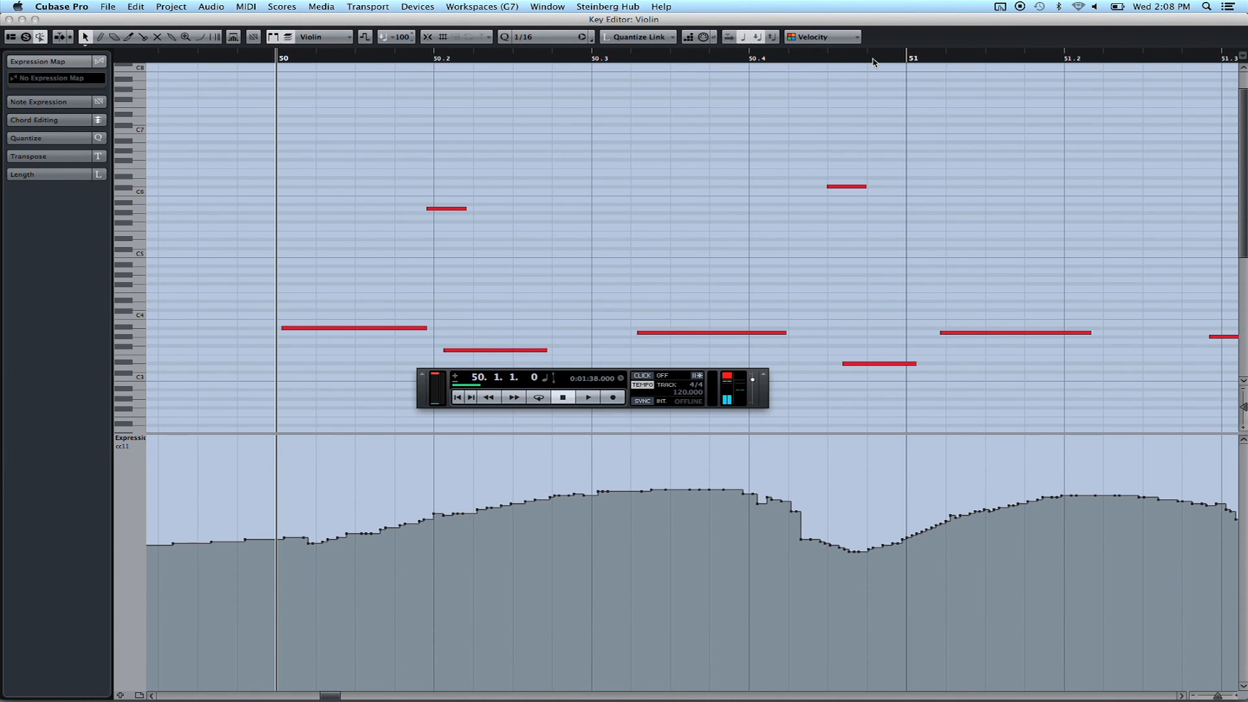